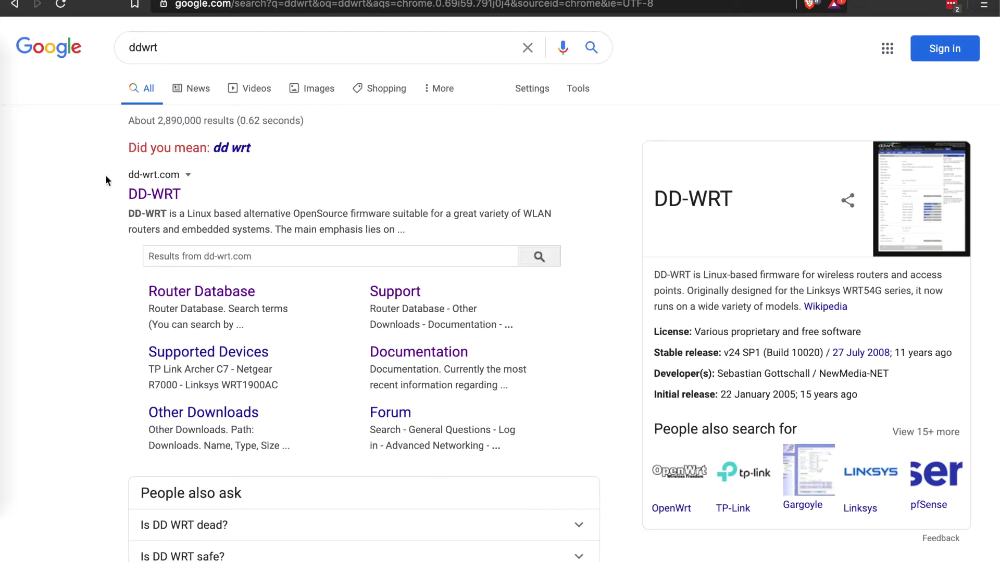
# Open the linked search result, leading to the Linksys WRT54G series Wikipedia article
pyautogui.click(155, 200)
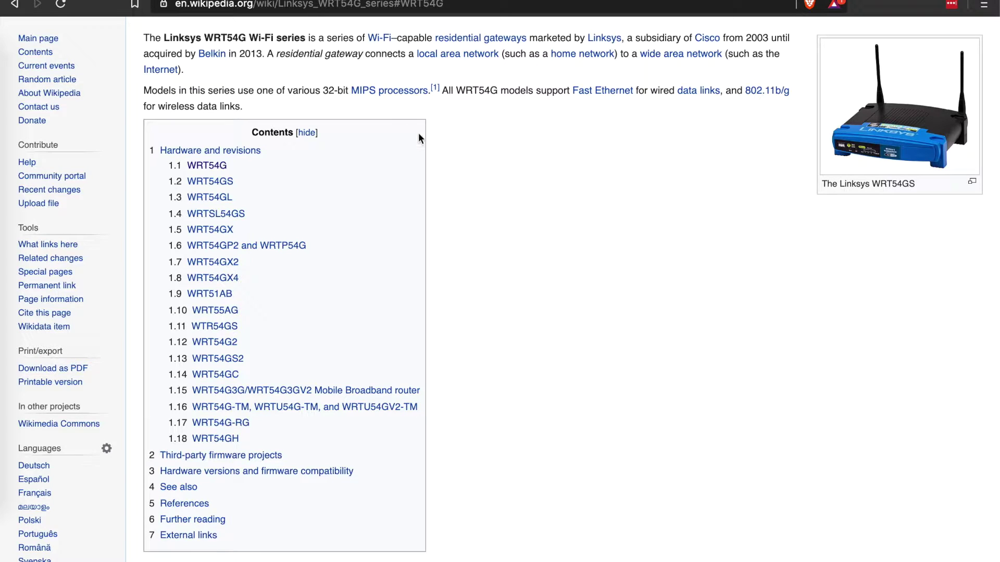
# Scroll through the WRT54G Wikipedia article to review its hardware versions table
pyautogui.scroll(1, 493, 183)
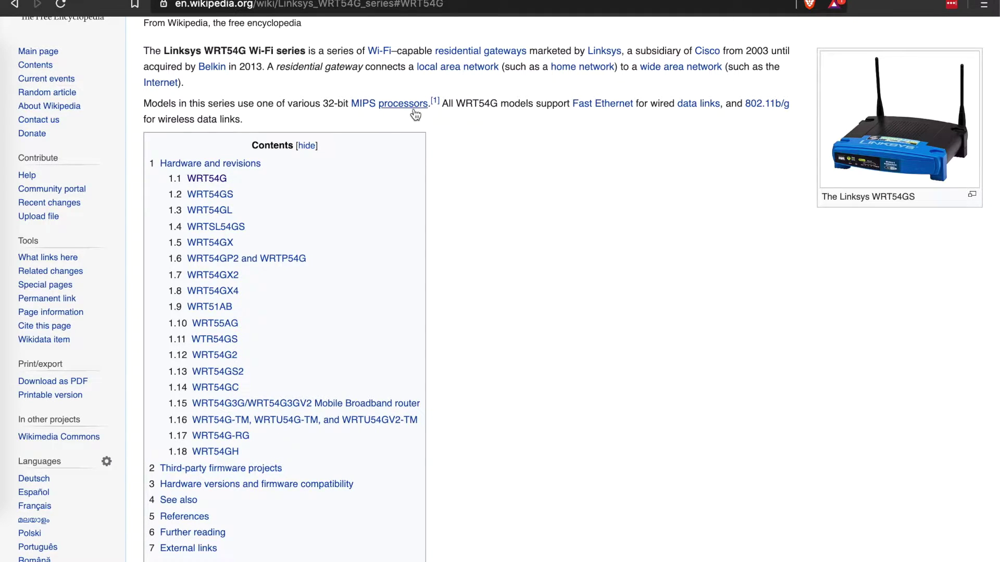
pyautogui.scroll(-8, 489, 223)
pyautogui.scroll(-10, 495, 260)
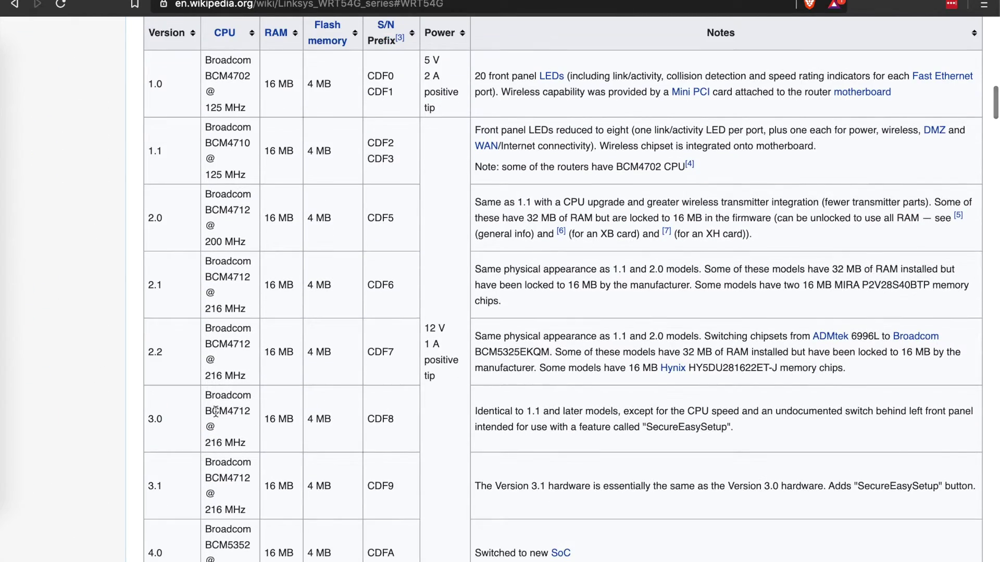
pyautogui.scroll(1, 214, 411)
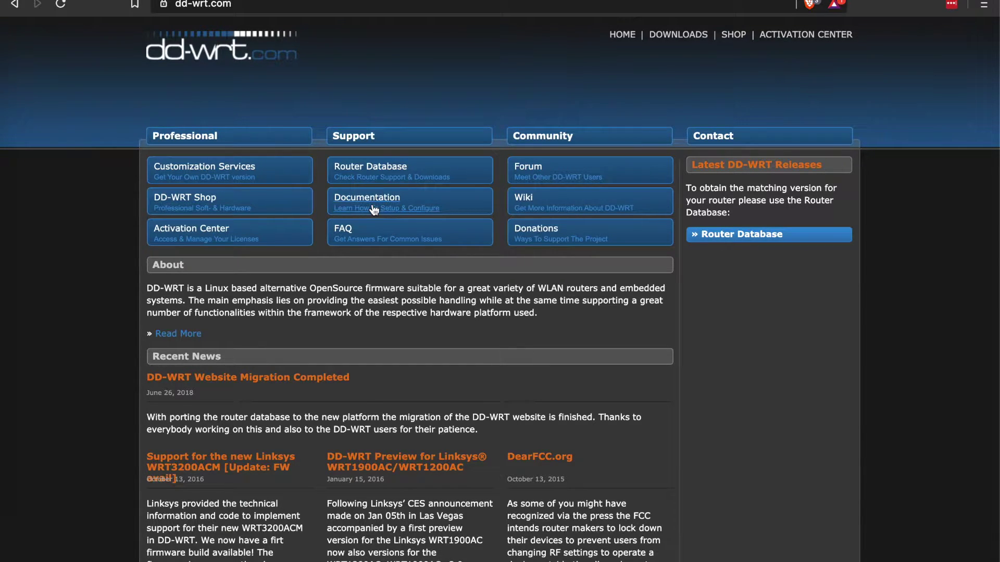
# Go from Documentation to the DD-WRT wiki's Tutorials page and scroll to Basic Tutorials
pyautogui.click(357, 205)
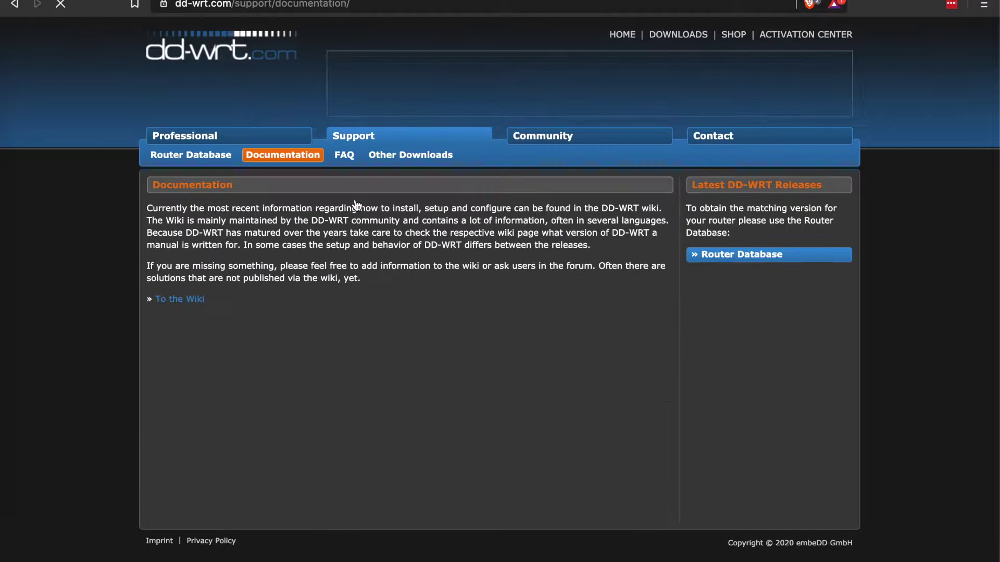
pyautogui.click(168, 301)
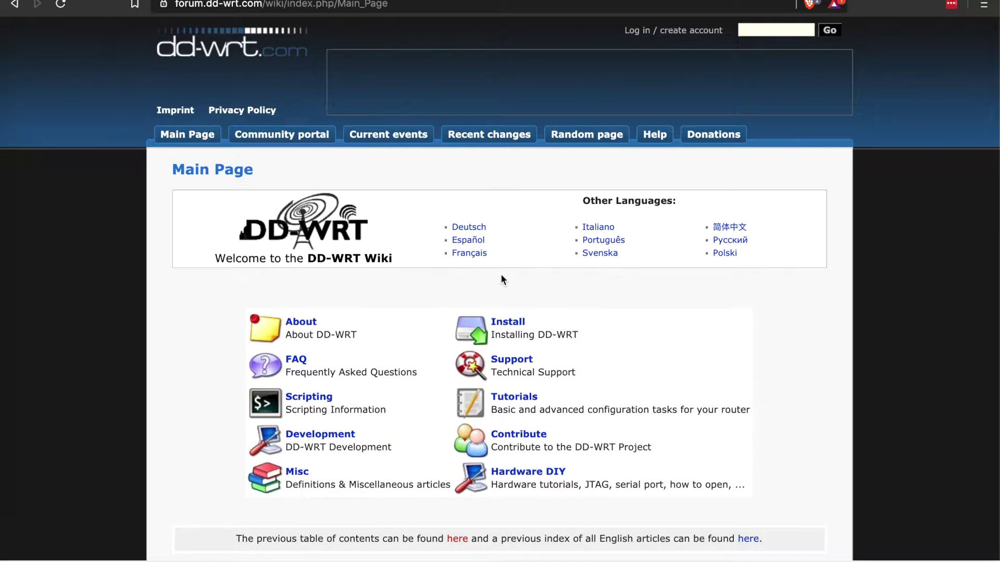
pyautogui.click(503, 399)
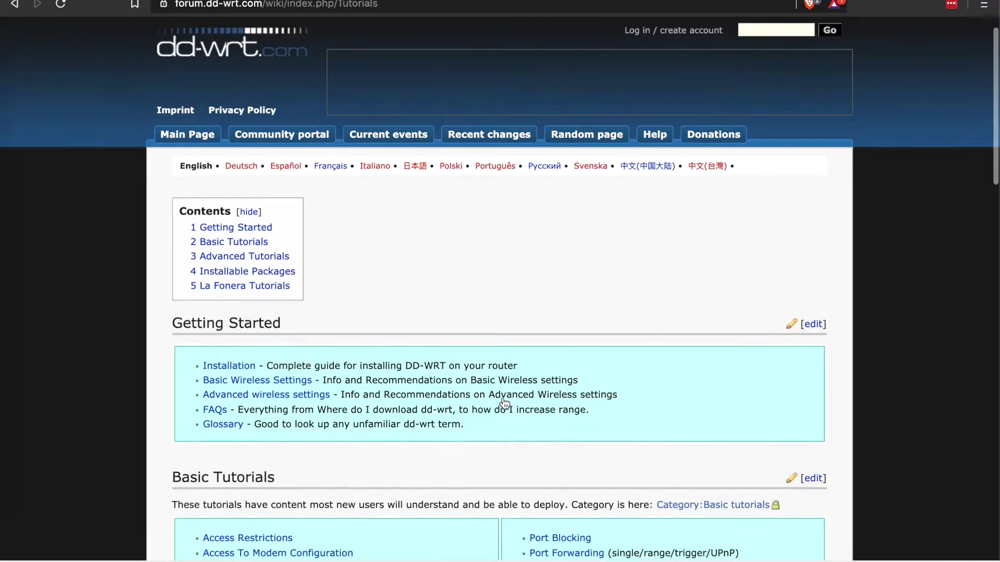
pyautogui.scroll(-5, 503, 403)
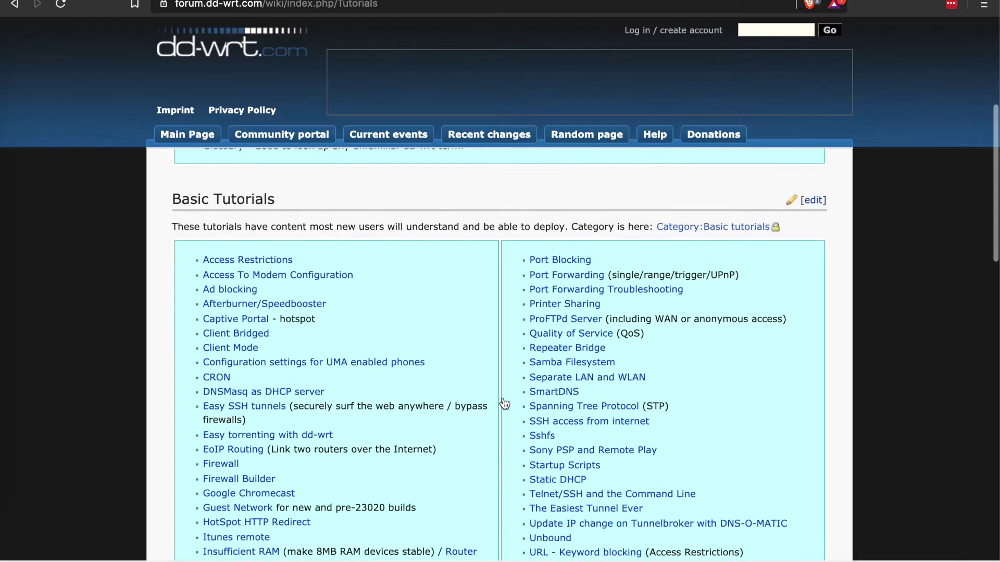
pyautogui.scroll(-2, 504, 403)
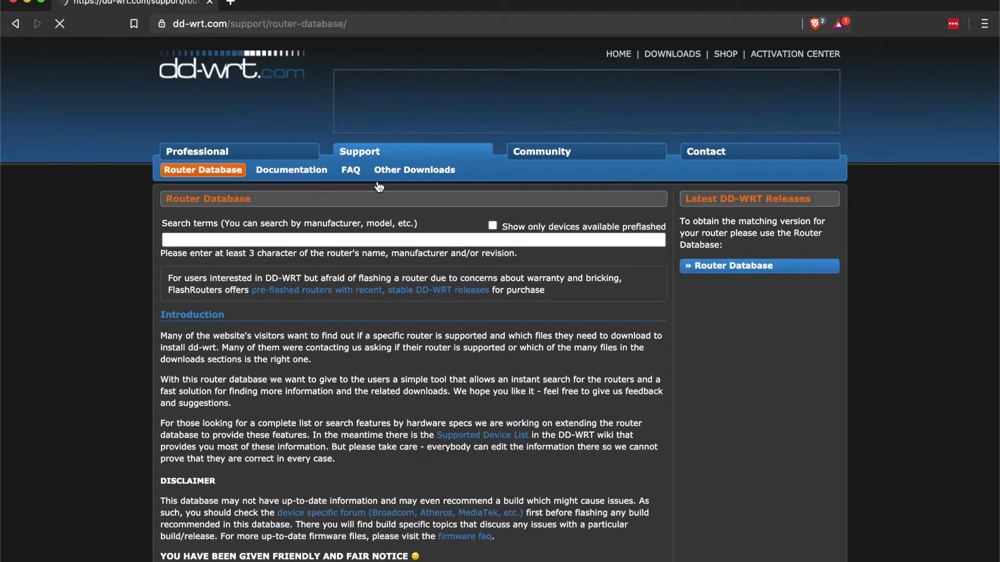
# Search the Router Database for 'wrt54g', open the v3.0 entry, and view its wiki page in a new tab
pyautogui.click(296, 241)
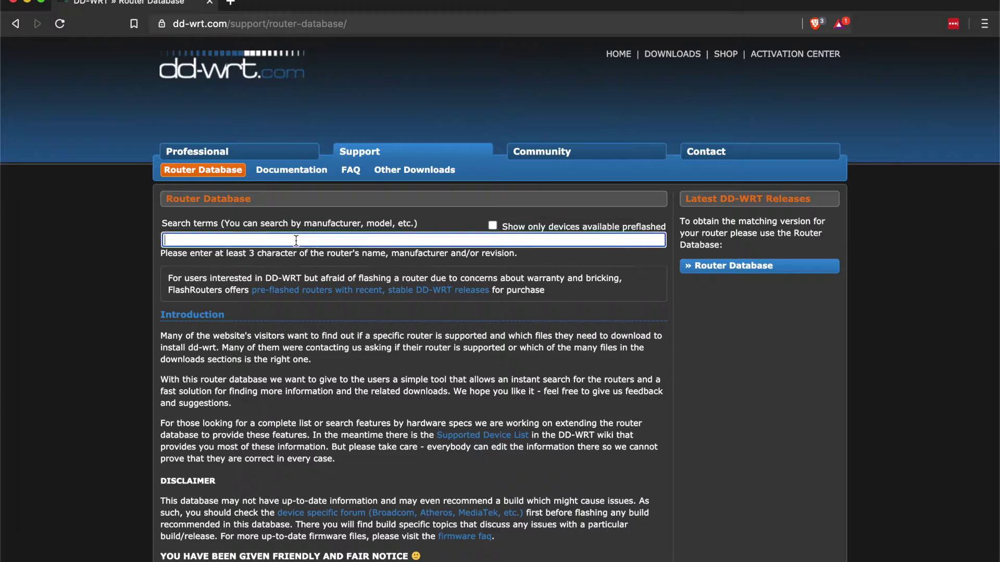
pyautogui.write('wrt54')
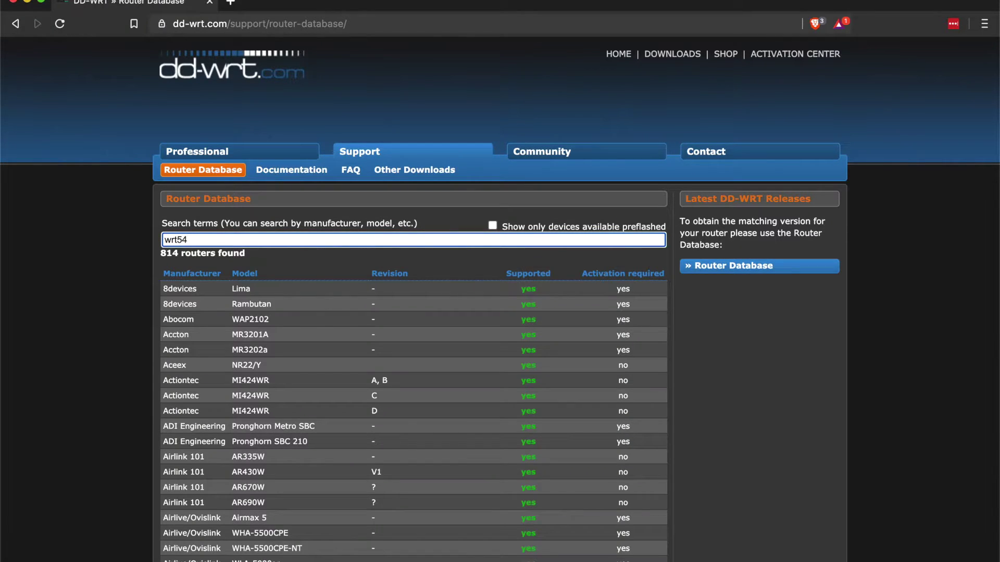
pyautogui.write('g')
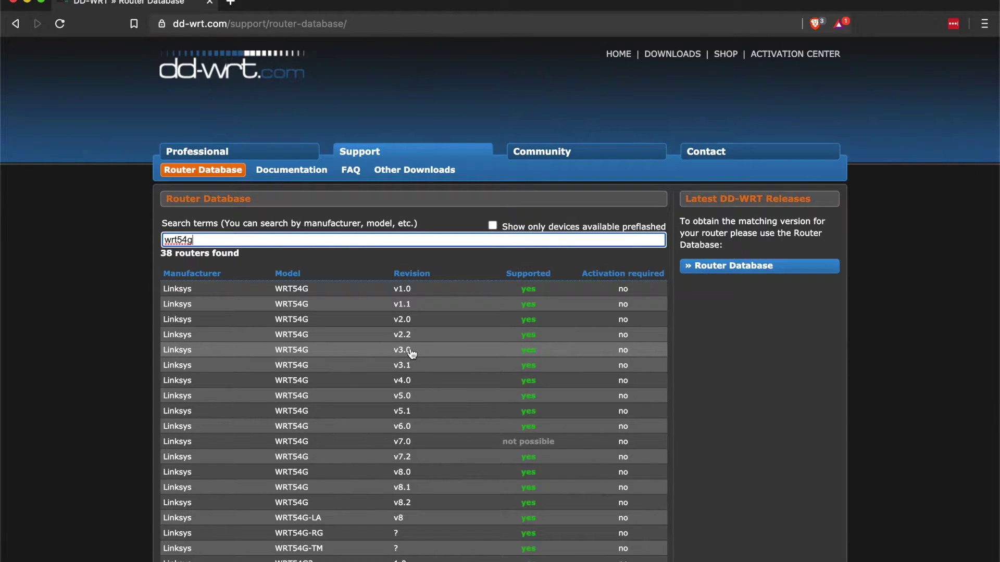
pyautogui.click(500, 354)
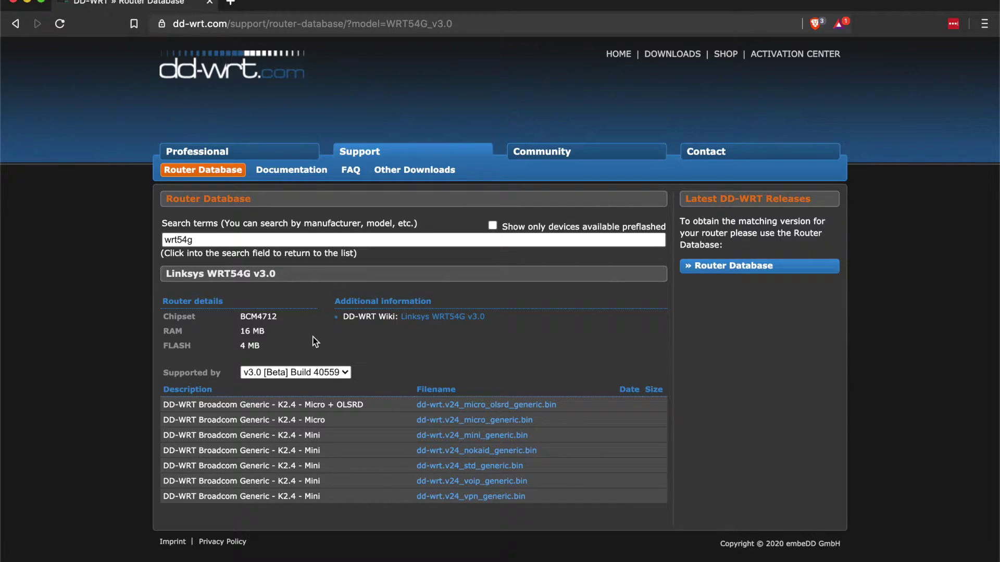
pyautogui.click(432, 318)
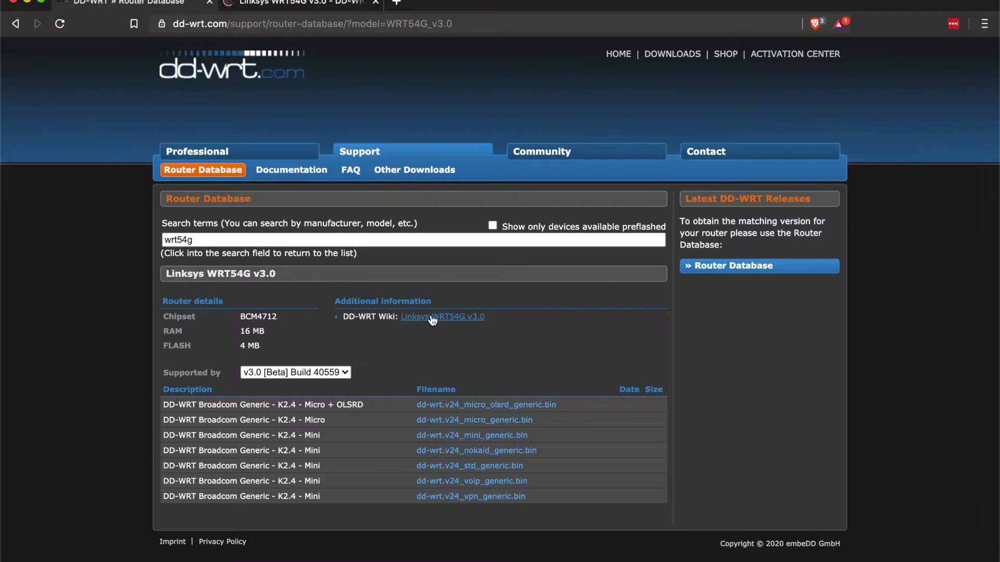
pyautogui.click(300, 5)
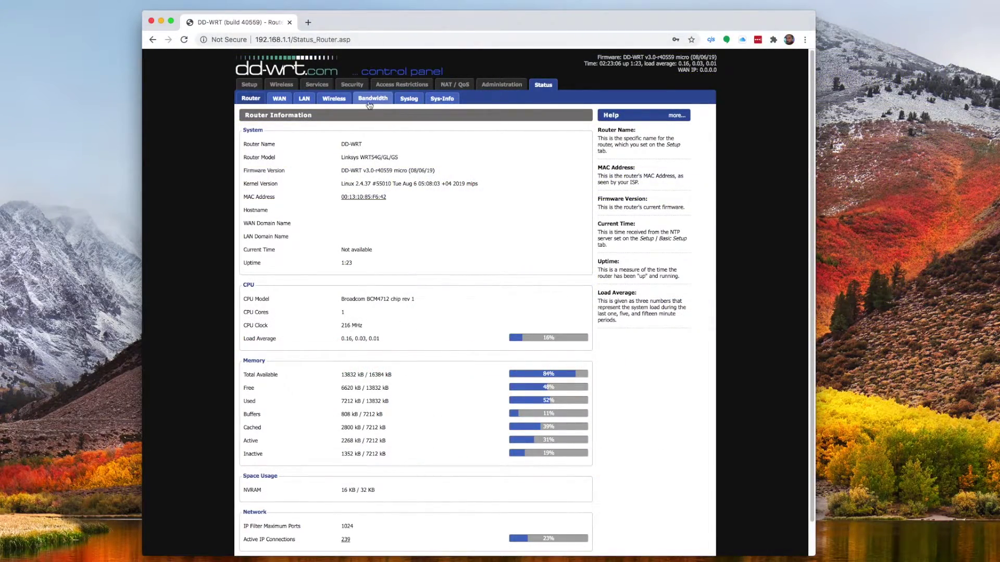
# Review Administration > Firmware Upgrade, then bring up Wireless Basic Settings (AP mode, SSID dd-wrt)
pyautogui.click(499, 85)
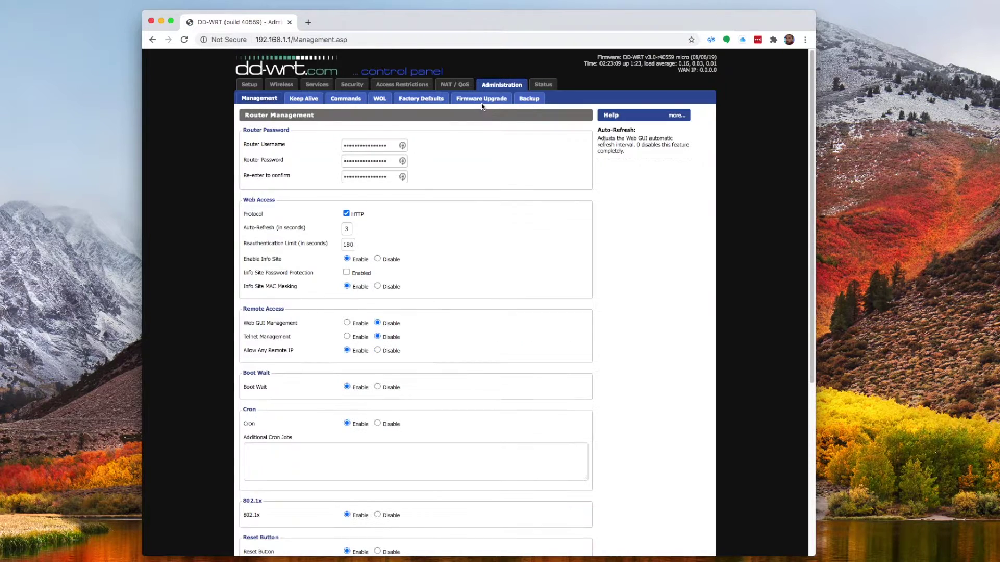
pyautogui.click(481, 98)
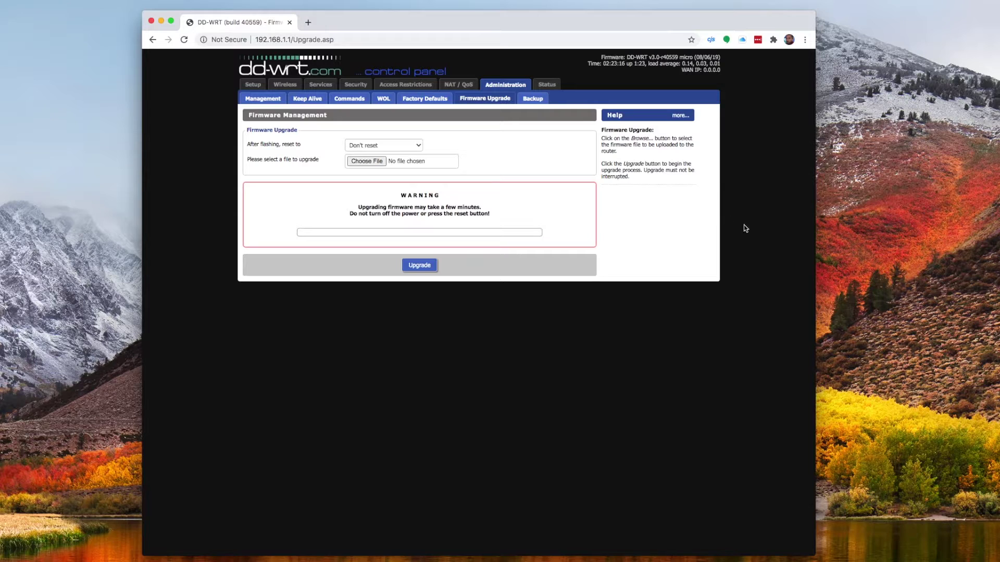
pyautogui.click(981, 440)
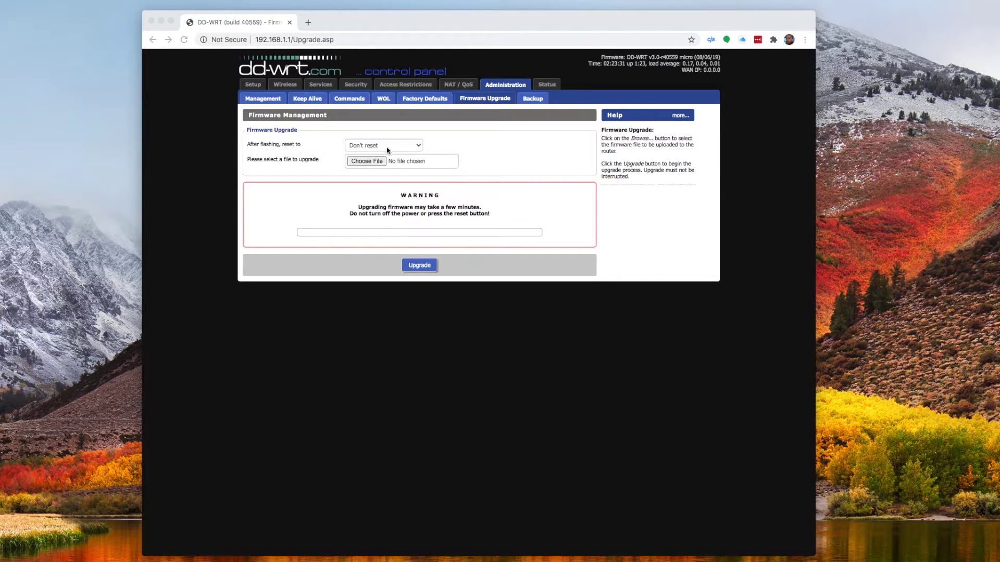
pyautogui.click(416, 110)
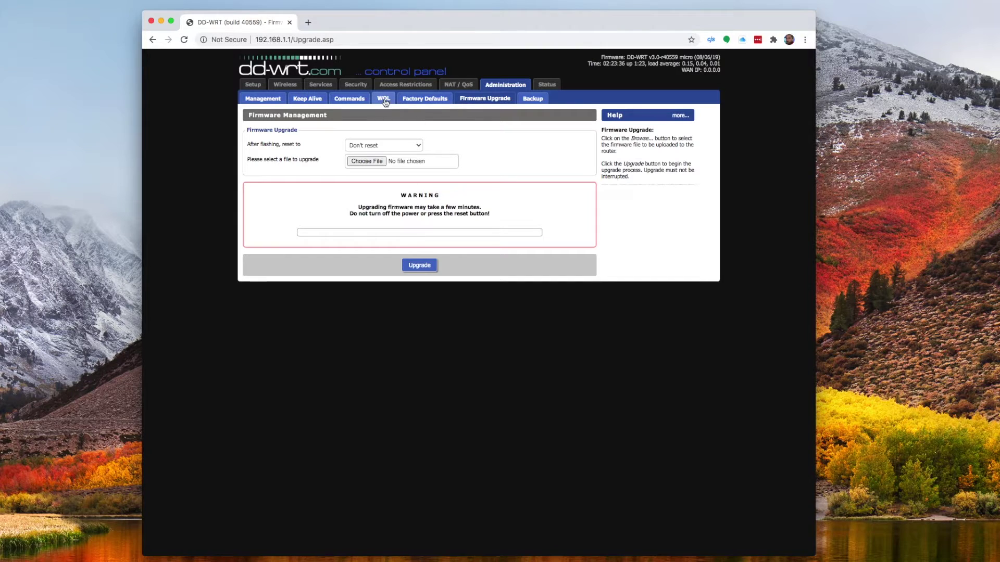
pyautogui.click(291, 88)
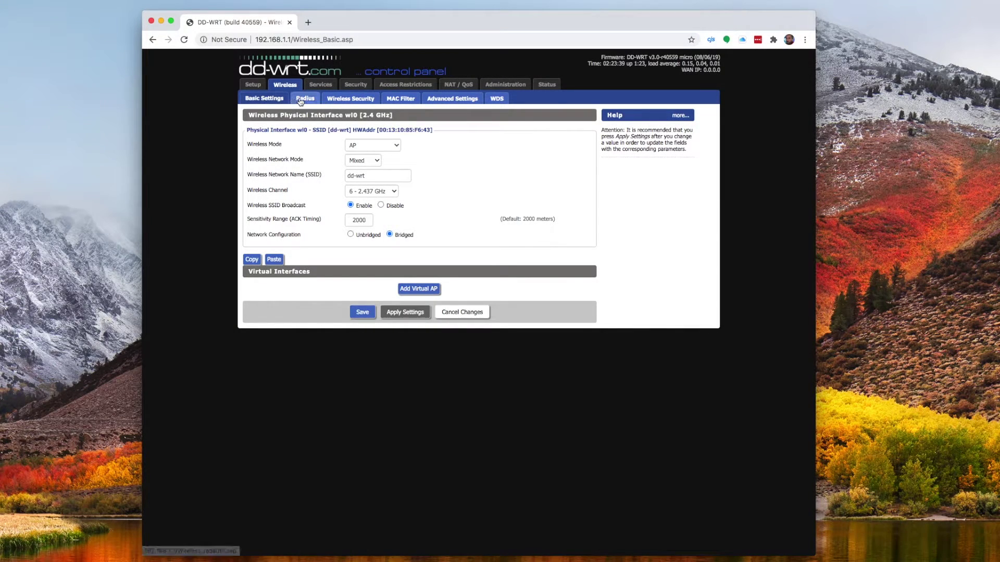
# Change the router's Local IP to 192.168.2.1 in Basic Setup, then save and apply
pyautogui.click(255, 88)
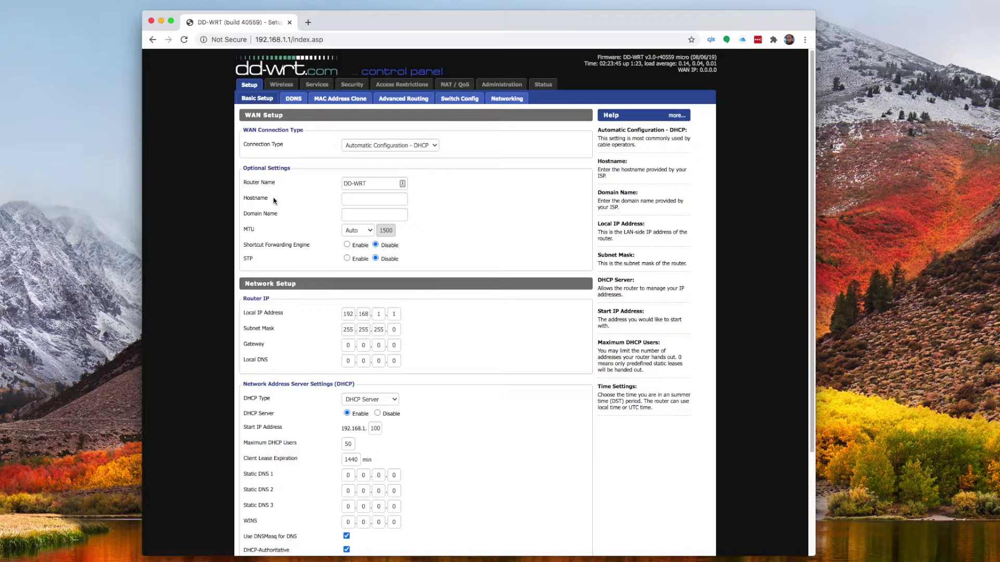
pyautogui.doubleClick(379, 314)
pyautogui.write('2')
pyautogui.click(295, 331)
pyautogui.scroll(-5, 294, 328)
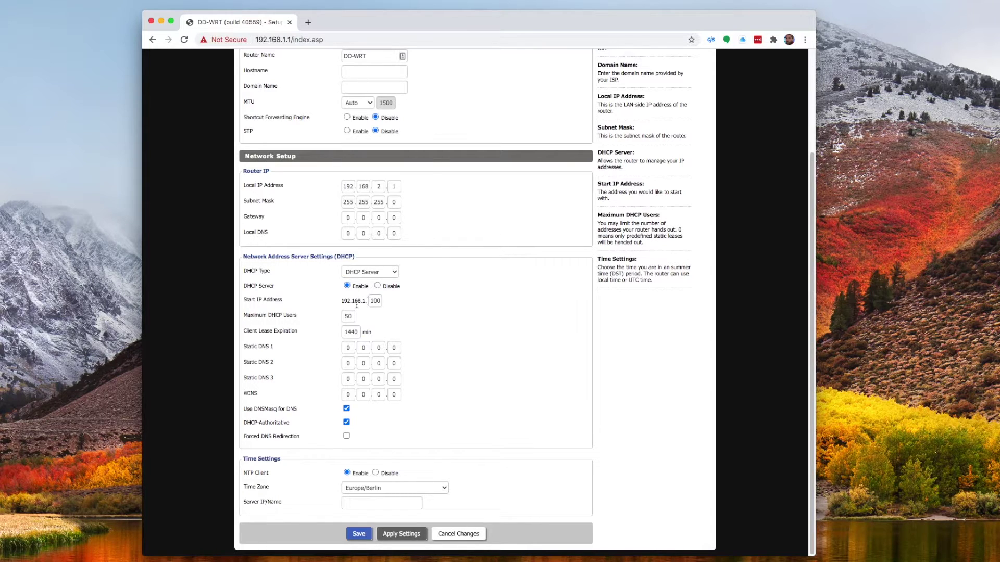
pyautogui.click(359, 534)
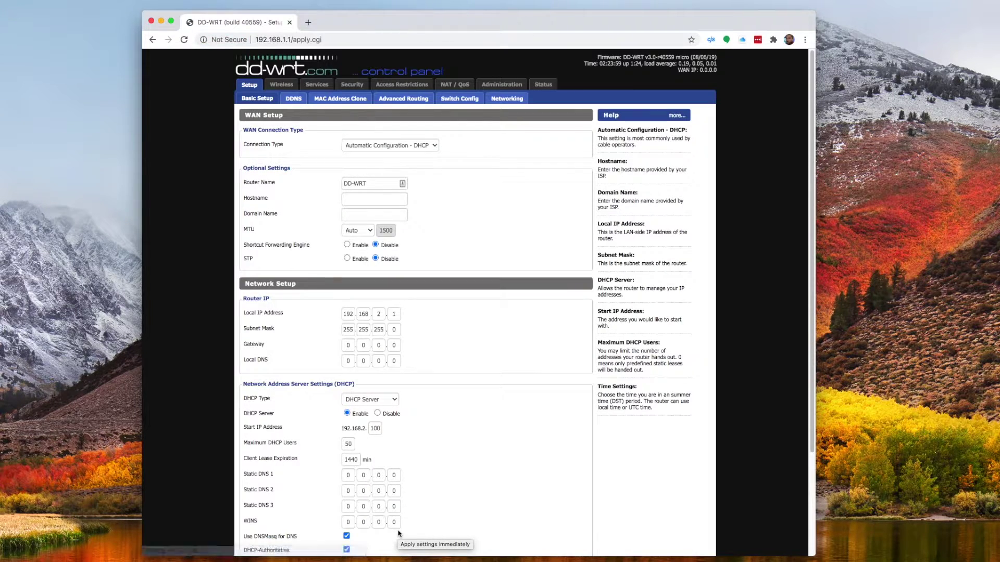
pyautogui.scroll(-3, 411, 479)
pyautogui.click(402, 534)
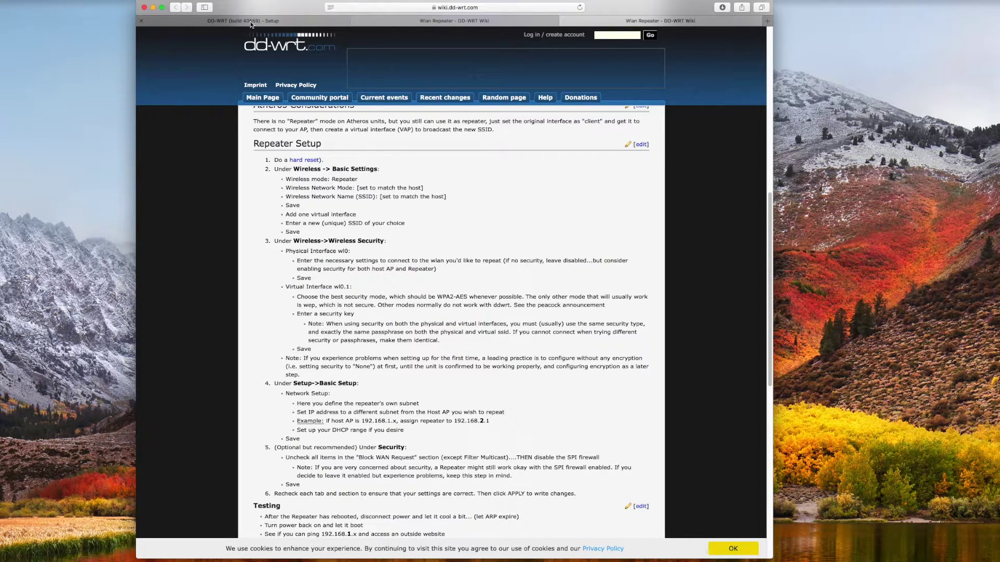
# Add a virtual access point and rename its network Extended-Curtis
pyautogui.click(250, 23)
pyautogui.click(390, 239)
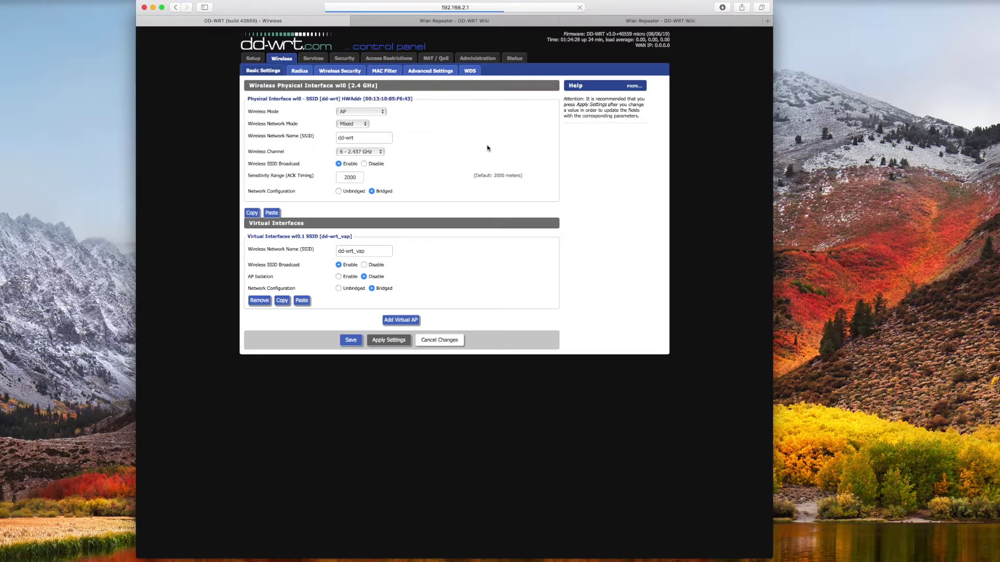
pyautogui.moveTo(381, 253); pyautogui.dragTo(333, 254)
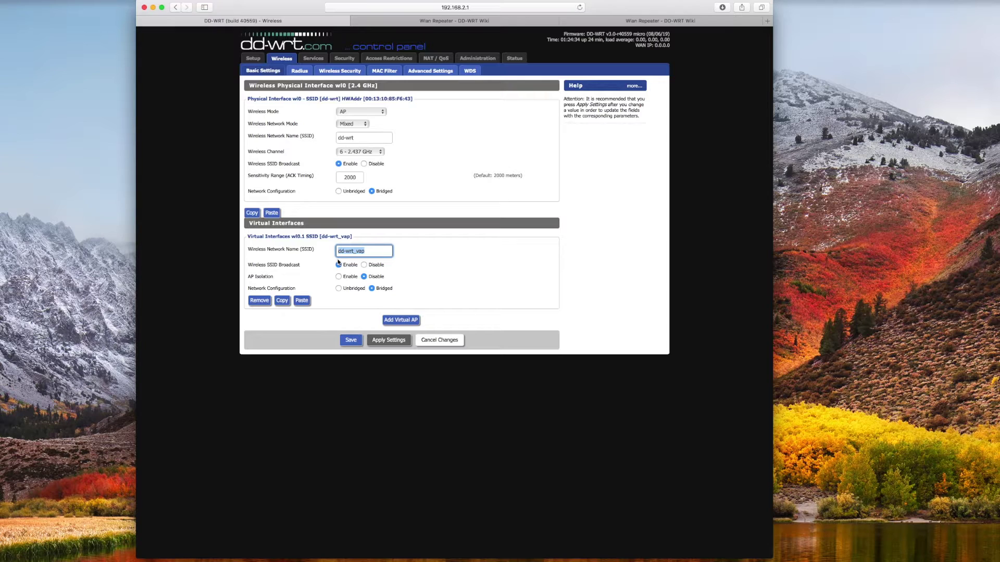
pyautogui.write('Extende')
# Set wireless mode to Repeater joining SSID Curtis on Auto channel, and apply
pyautogui.click(365, 111)
pyautogui.click(364, 139)
pyautogui.press('Tab')
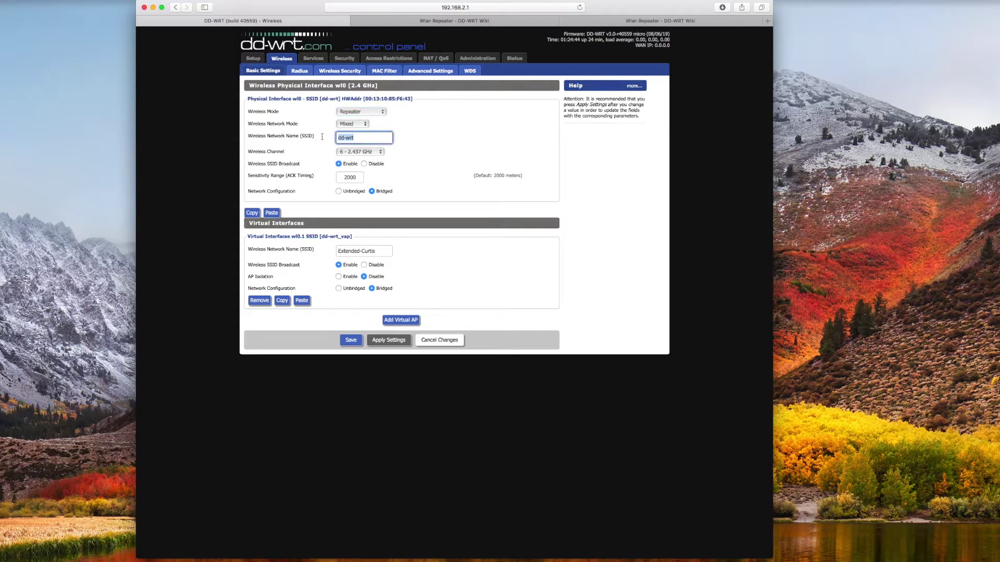
pyautogui.write('Curtis')
pyautogui.click(364, 152)
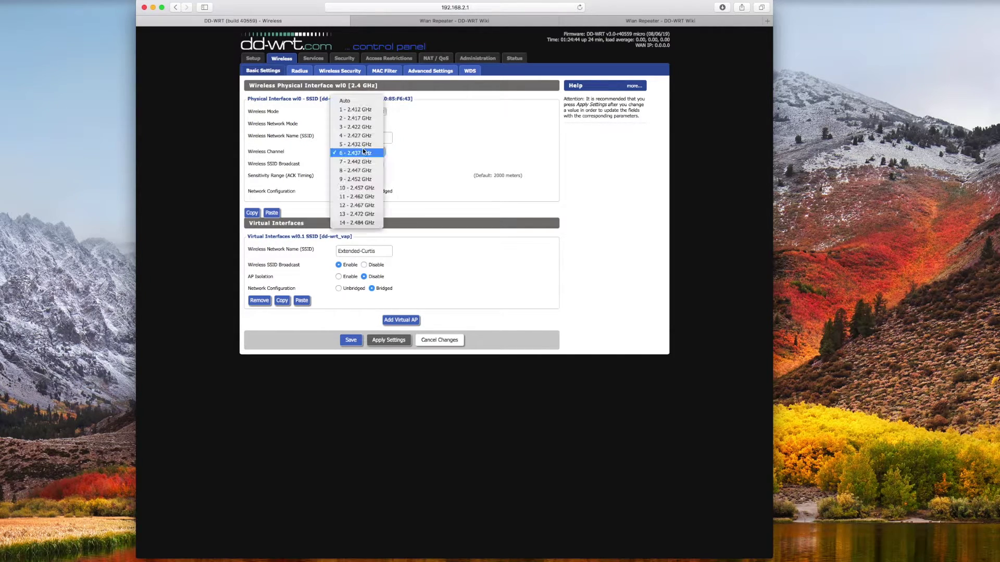
pyautogui.click(356, 102)
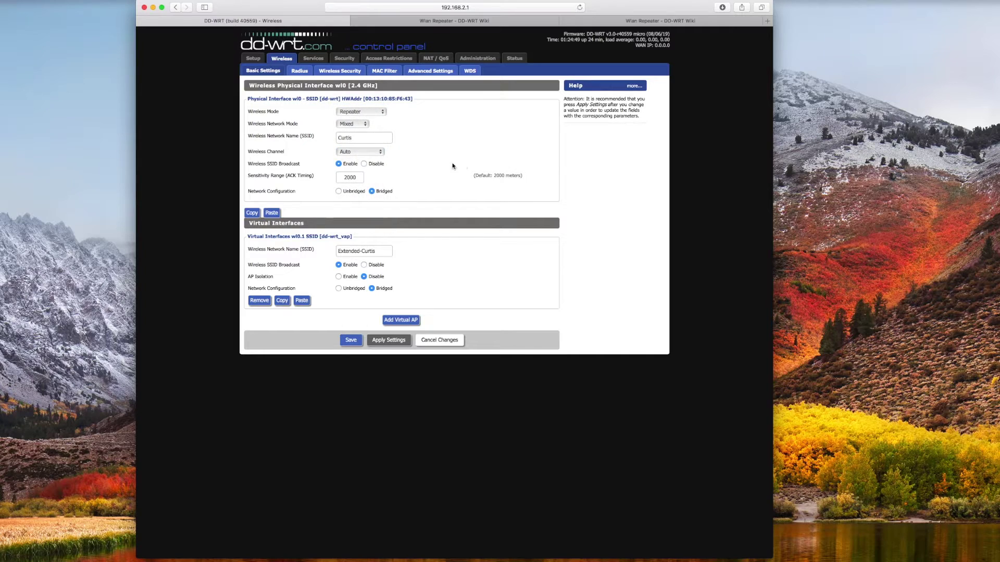
pyautogui.click(381, 340)
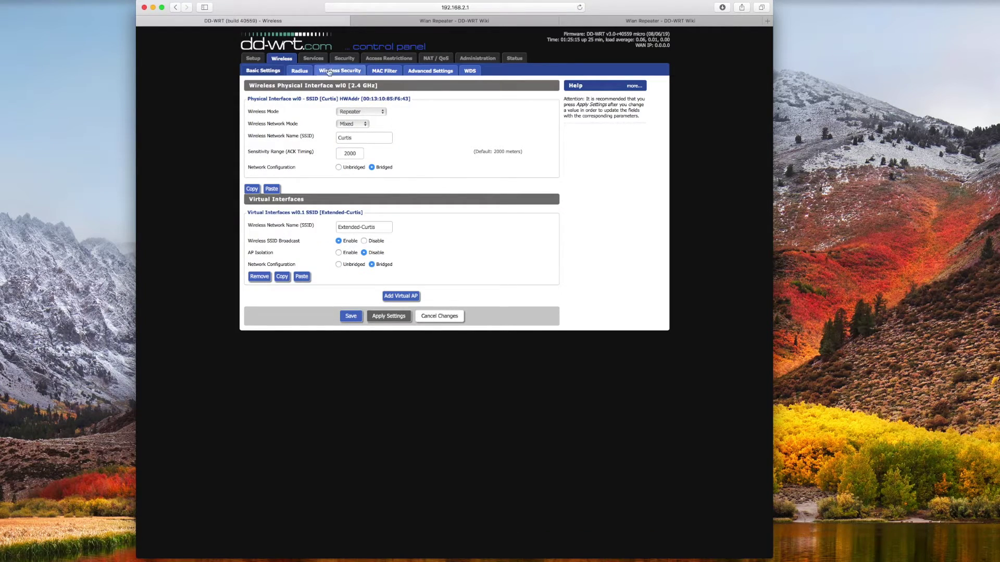
pyautogui.click(340, 71)
# Enter the same WPA2 shared key for the Curtis and Extended-Curtis interfaces, then save
pyautogui.click(380, 138)
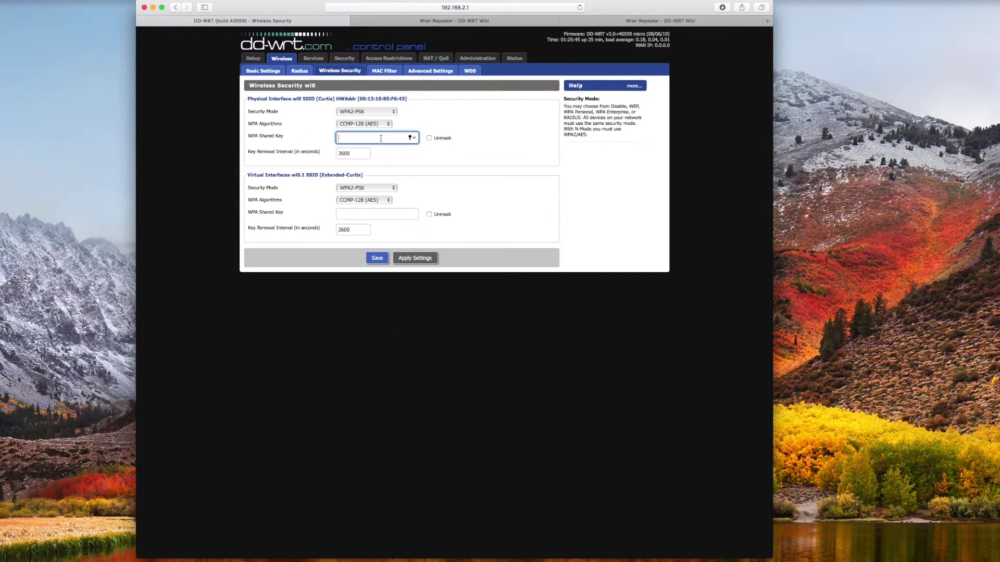
pyautogui.write('****')
pyautogui.press('Tab')
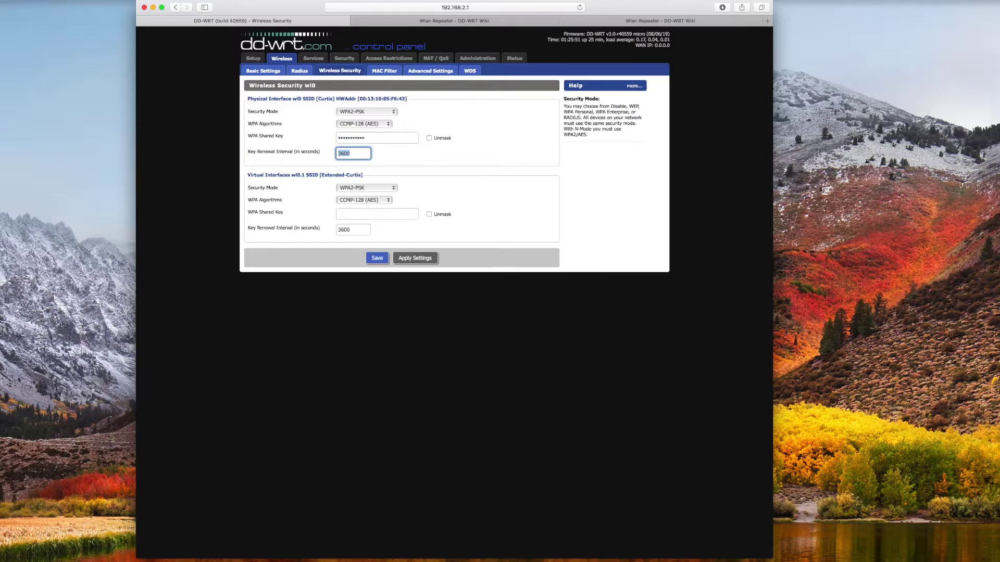
pyautogui.click(391, 214)
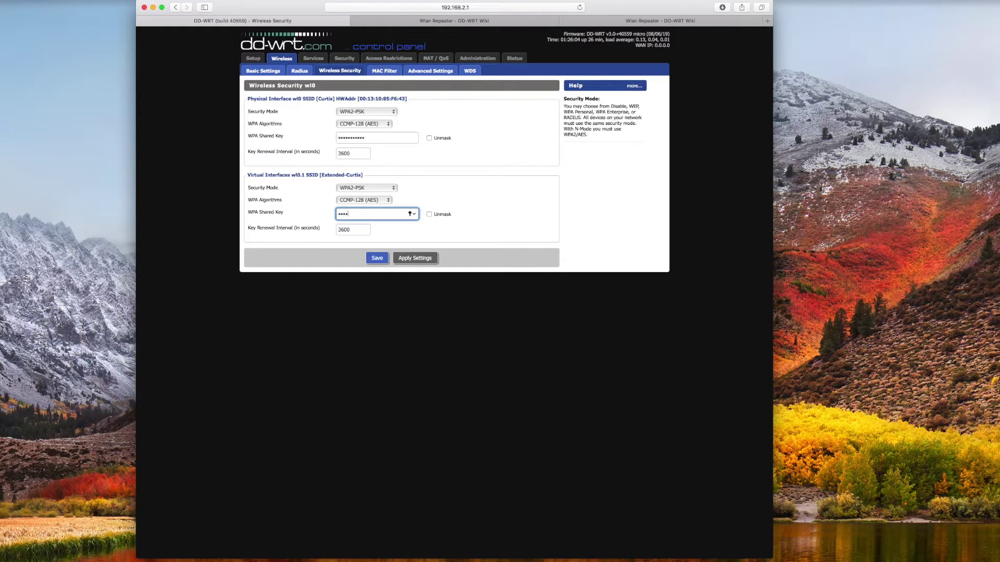
pyautogui.doubleClick(375, 213)
pyautogui.write('••••')
pyautogui.click(378, 259)
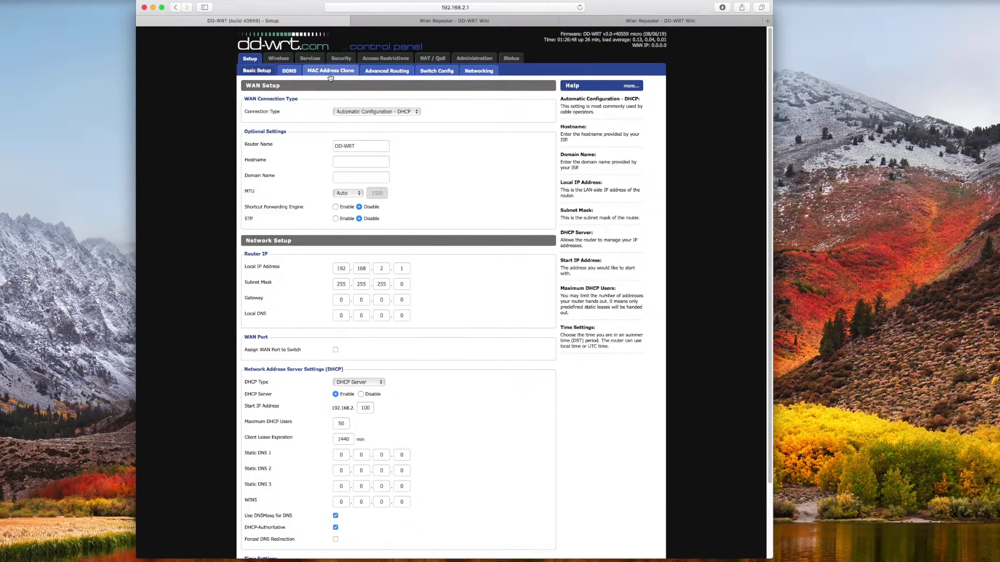
# Disable the SPI firewall under Security > Firewall and save
pyautogui.click(339, 61)
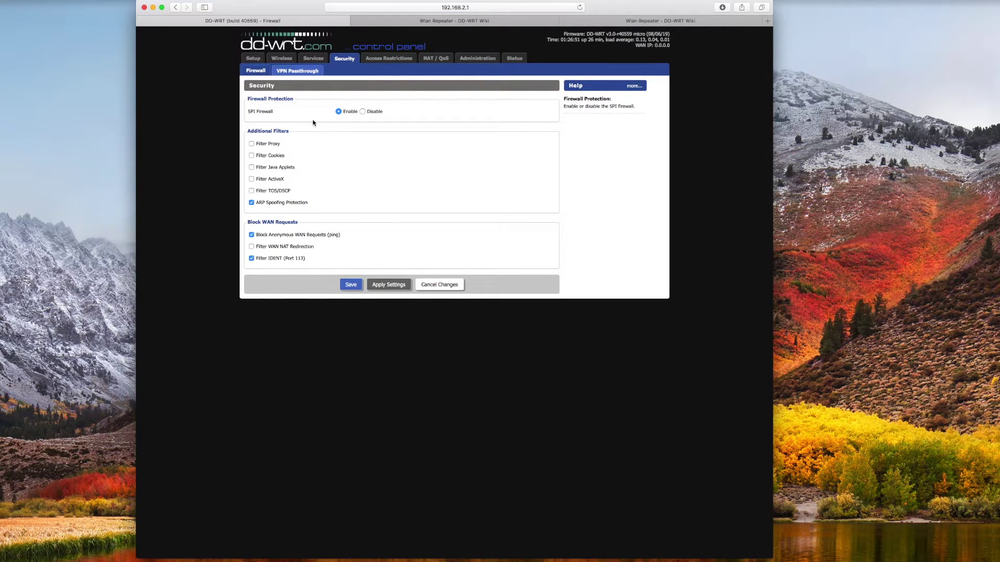
pyautogui.click(363, 112)
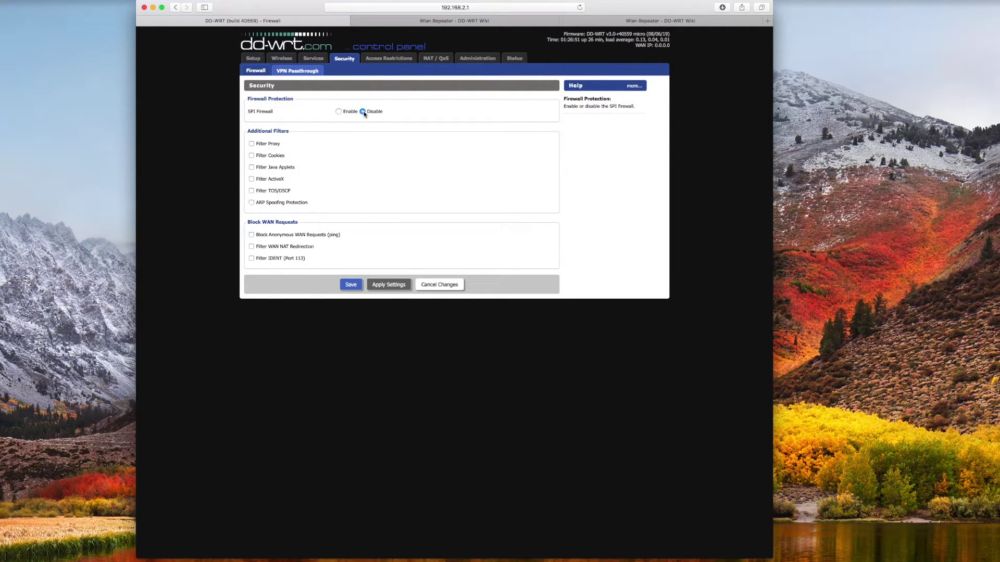
pyautogui.click(352, 286)
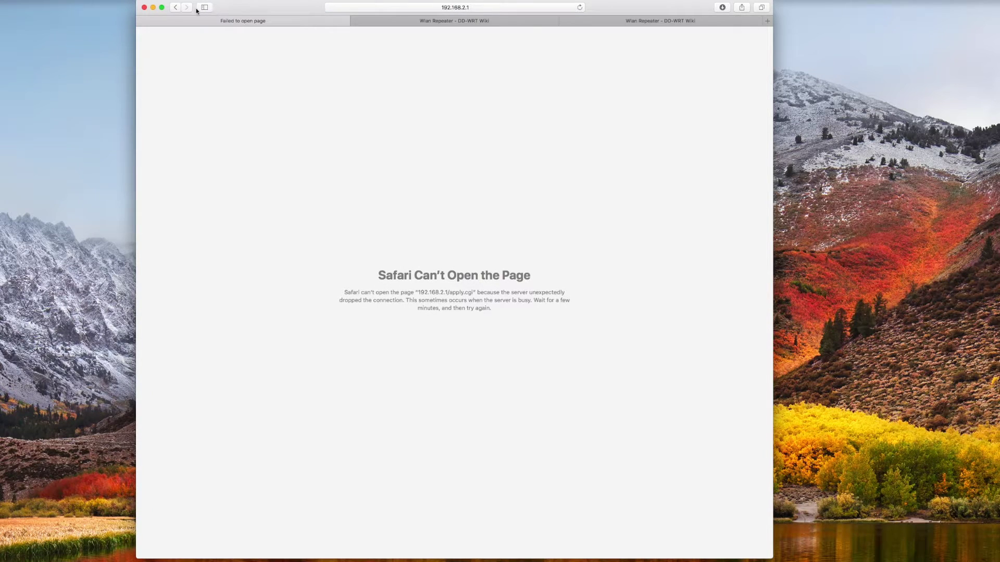
# Strip /apply.cgi from the failed page's address to reload the router at 192.168.2.1
pyautogui.click(433, 9)
pyautogui.click(417, 8)
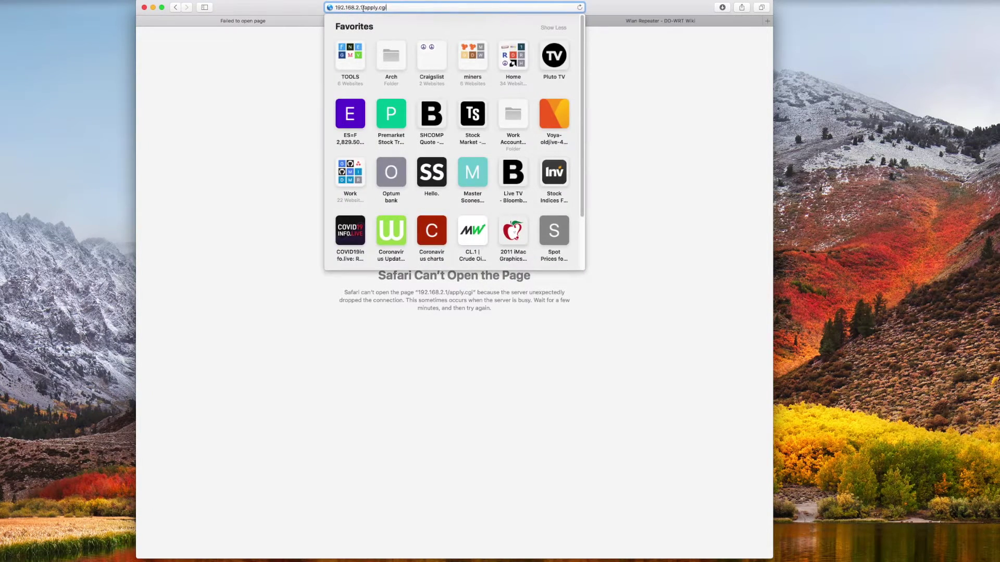
pyautogui.moveTo(362, 8); pyautogui.dragTo(433, 9)
pyautogui.press('BackSpace')
pyautogui.press('Return')
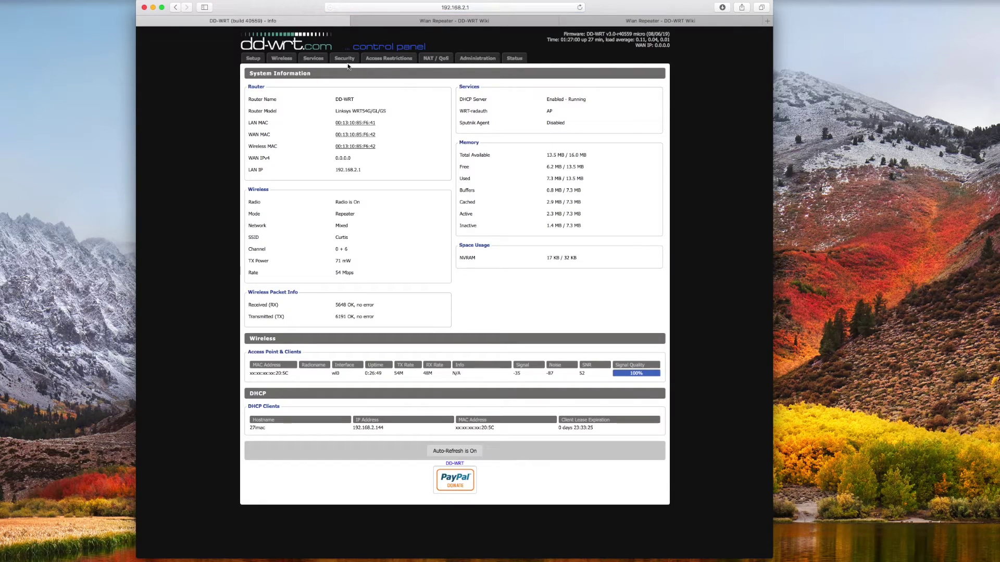
# Disable the SPI firewall again, save, and apply all settings to the router
pyautogui.click(345, 59)
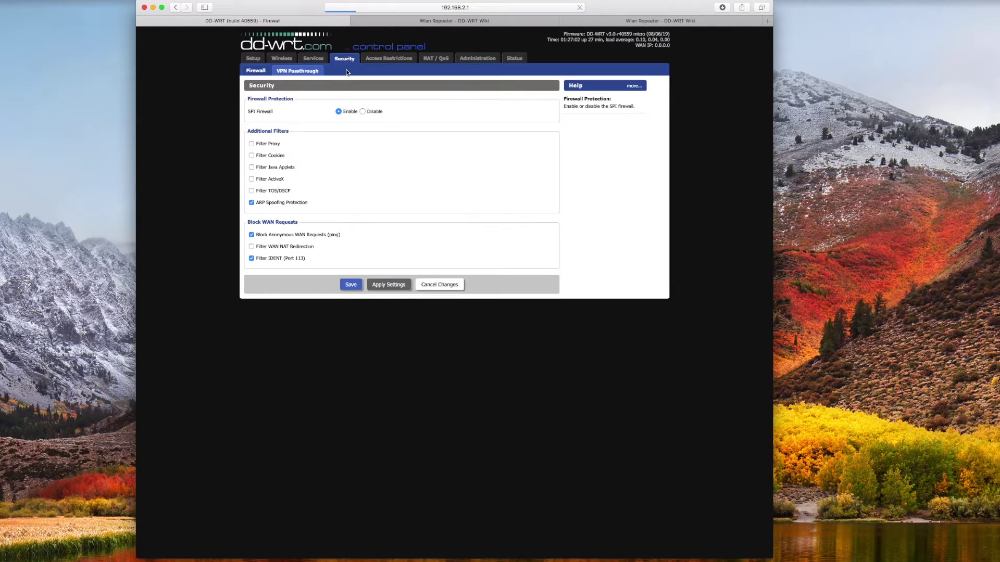
pyautogui.click(362, 112)
pyautogui.click(351, 288)
pyautogui.scroll(-5, 376, 395)
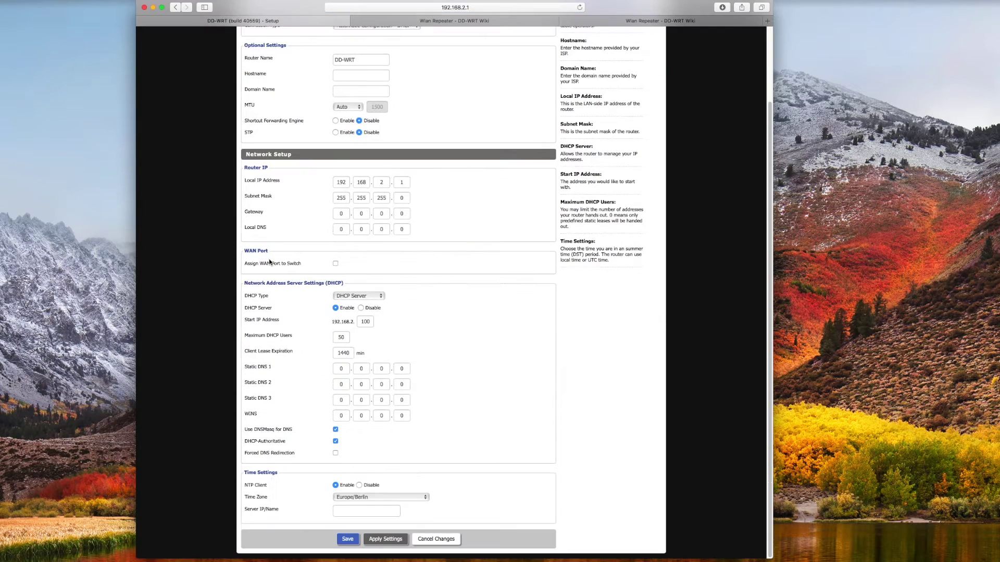
pyautogui.click(383, 541)
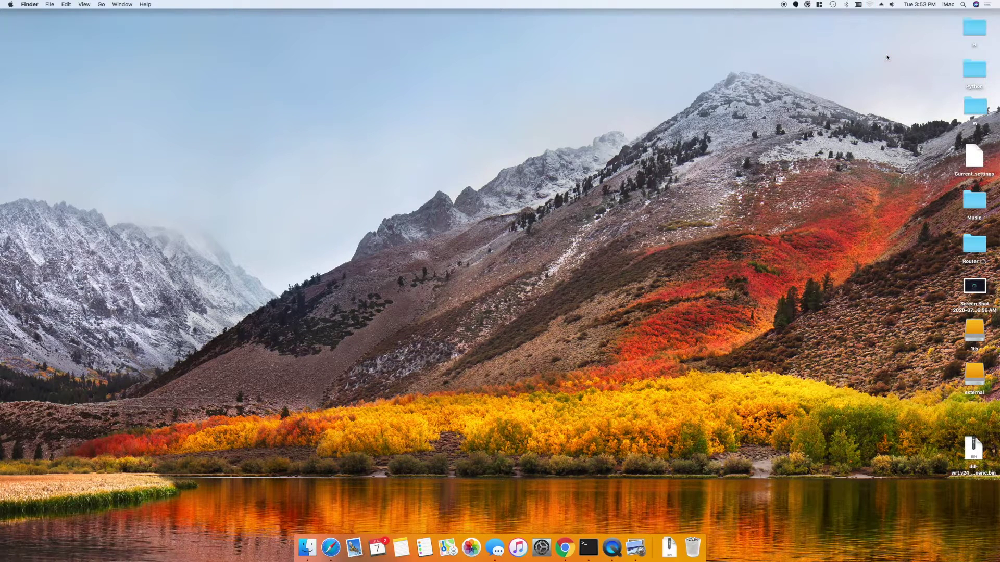
# Join the Extended-Curtis network with its WPA2 password, then return to the browser
pyautogui.write('*********')
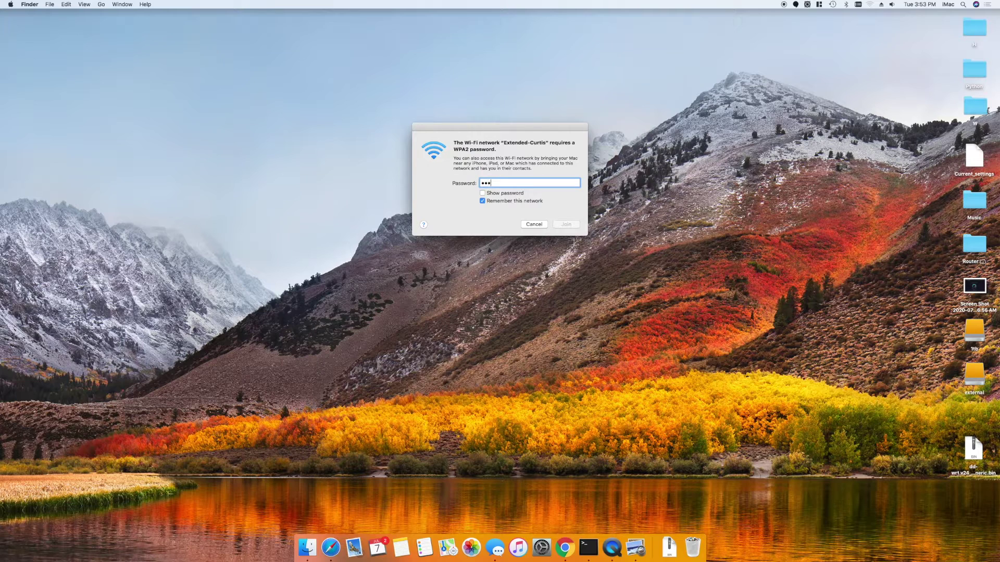
pyautogui.press('Return')
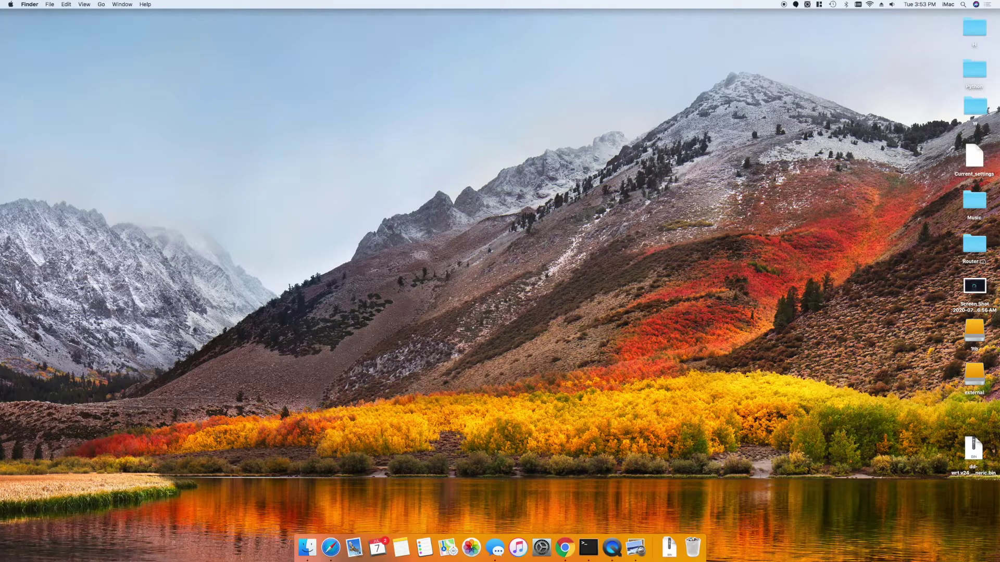
pyautogui.click(331, 546)
# Back in the router's control panel, load the router page at 192.168.1.1
pyautogui.click(290, 29)
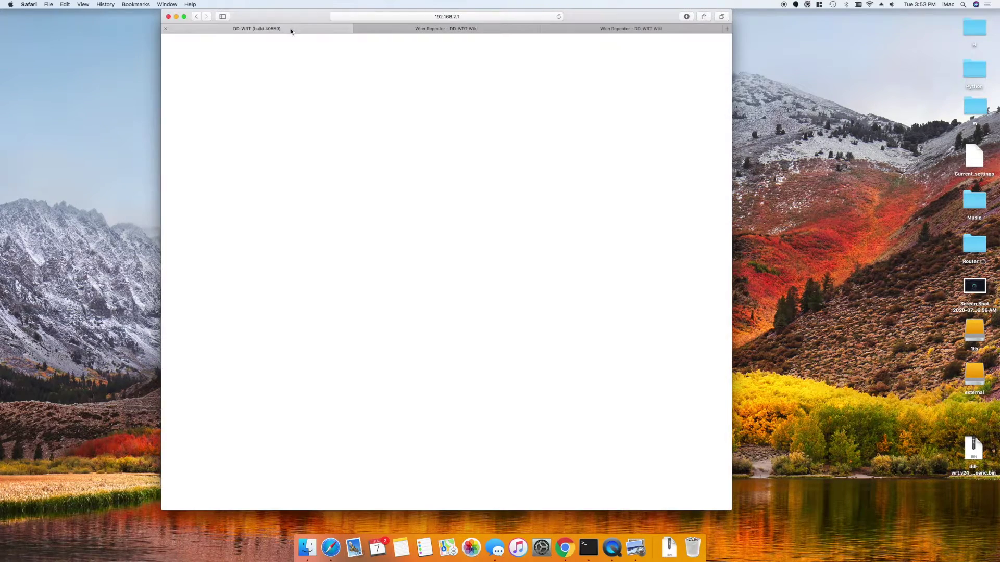
pyautogui.click(478, 17)
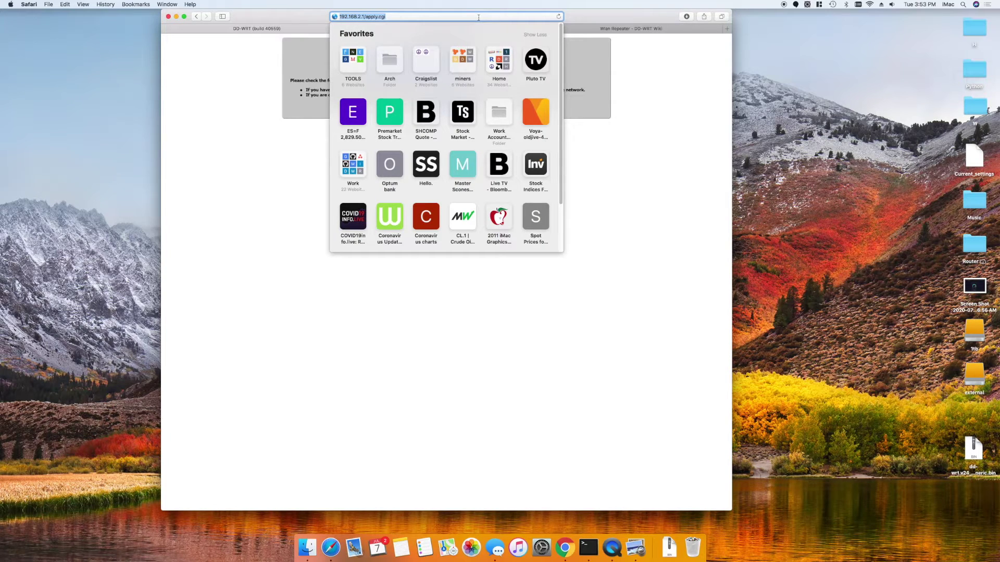
pyautogui.write('192.168.12')
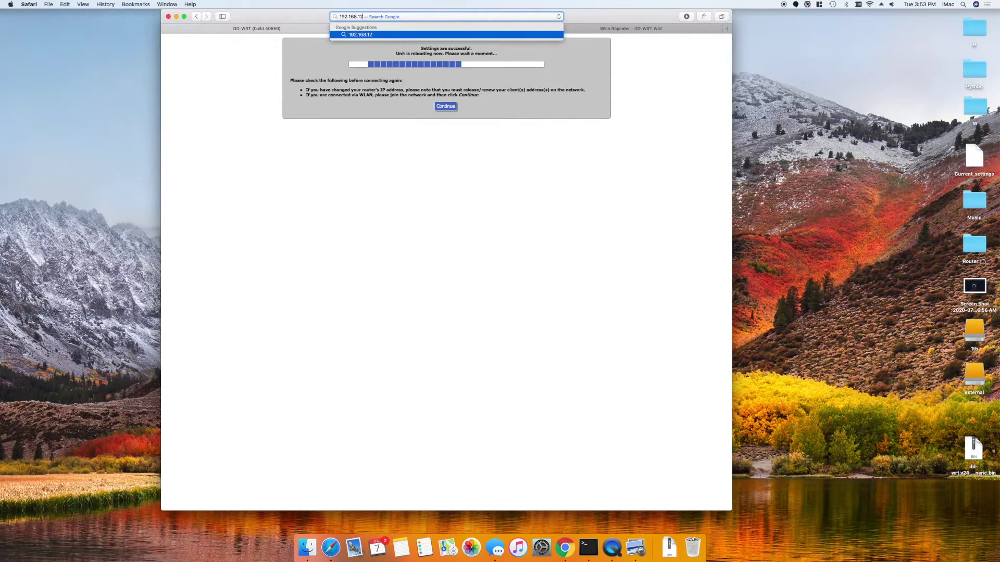
pyautogui.press('BackSpace')
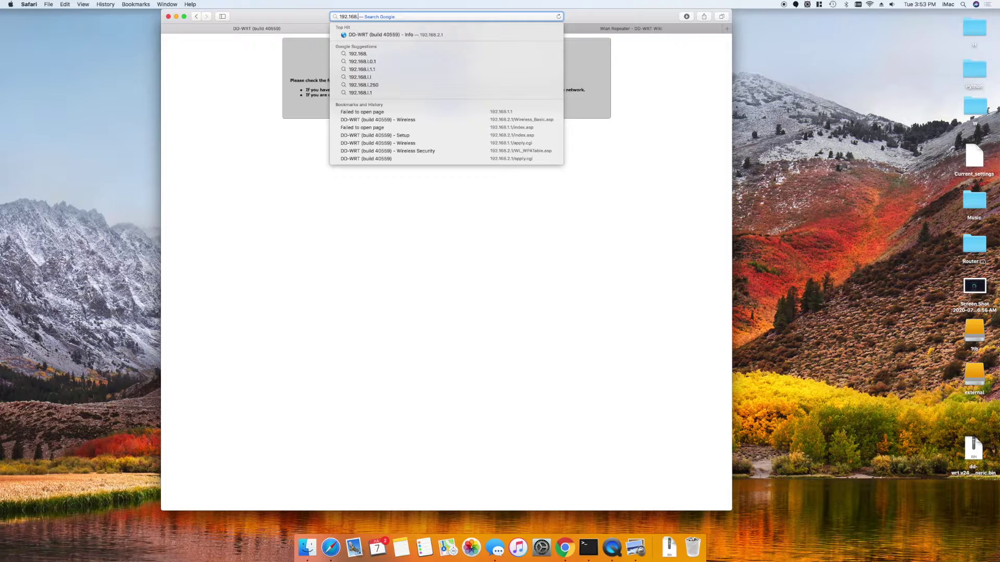
pyautogui.write('.1')
pyautogui.press('Return')
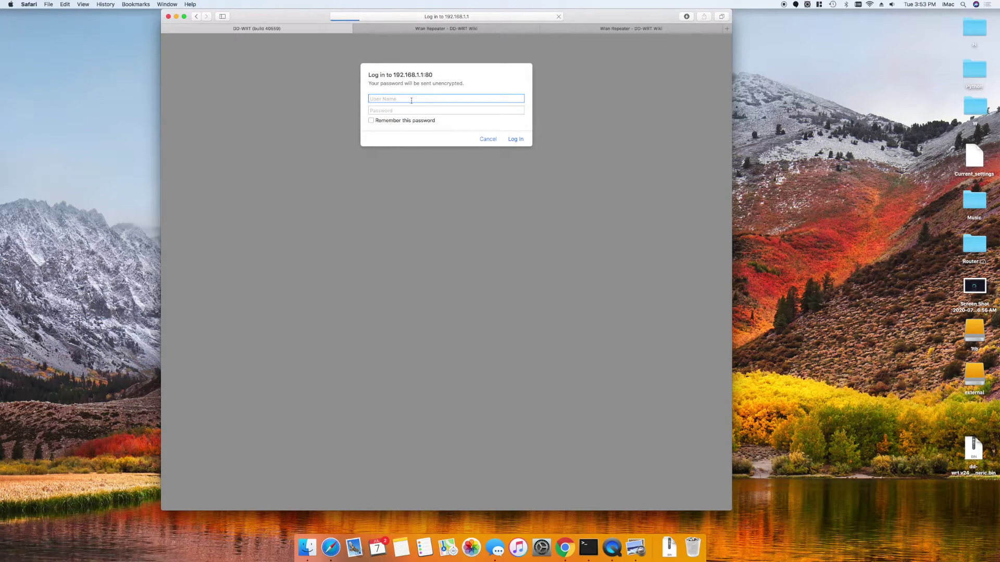
# Cancel the login prompt and enter 192.168.2.1 as the router address instead
pyautogui.click(484, 140)
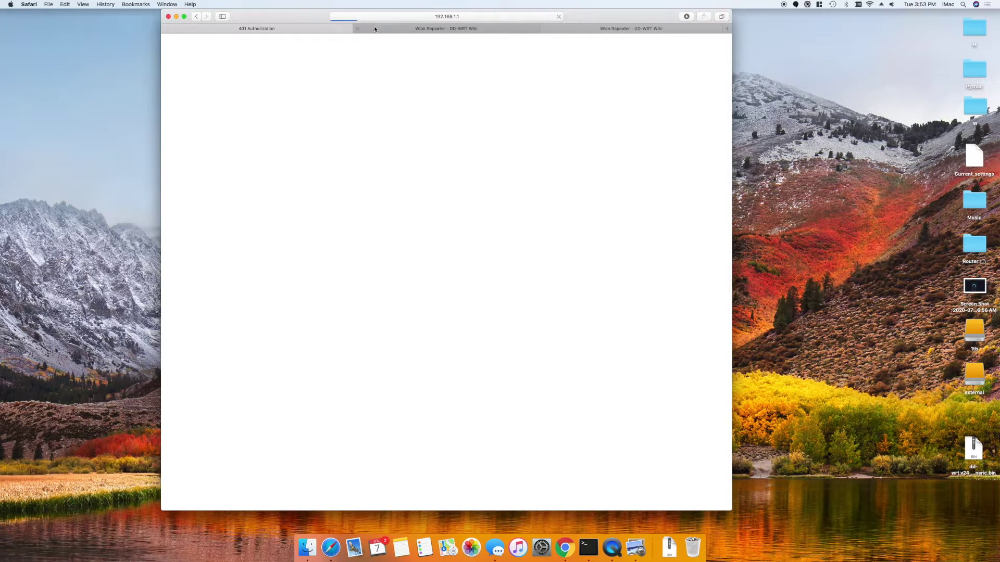
pyautogui.click(450, 17)
pyautogui.click(471, 17)
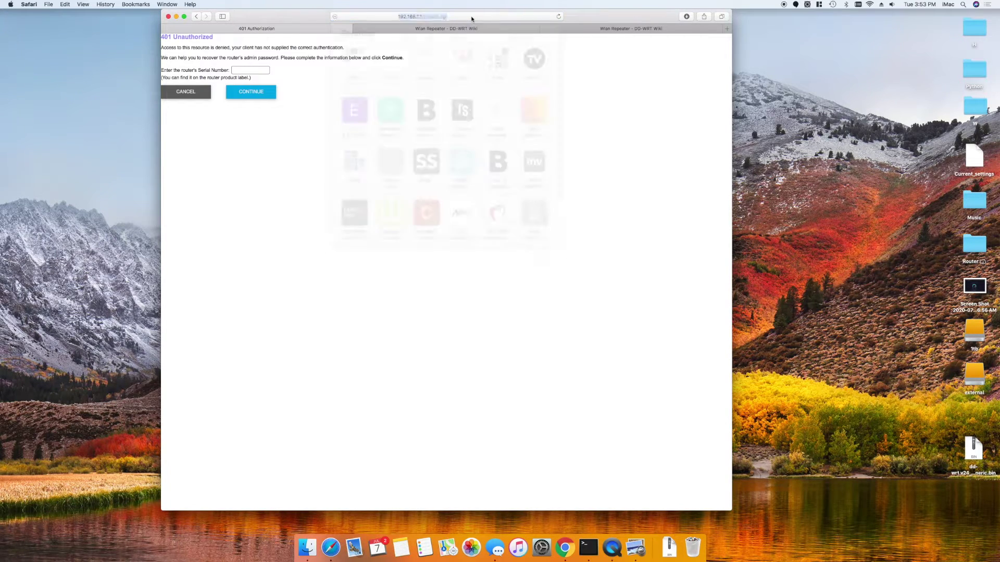
pyautogui.write('192.168.2.1')
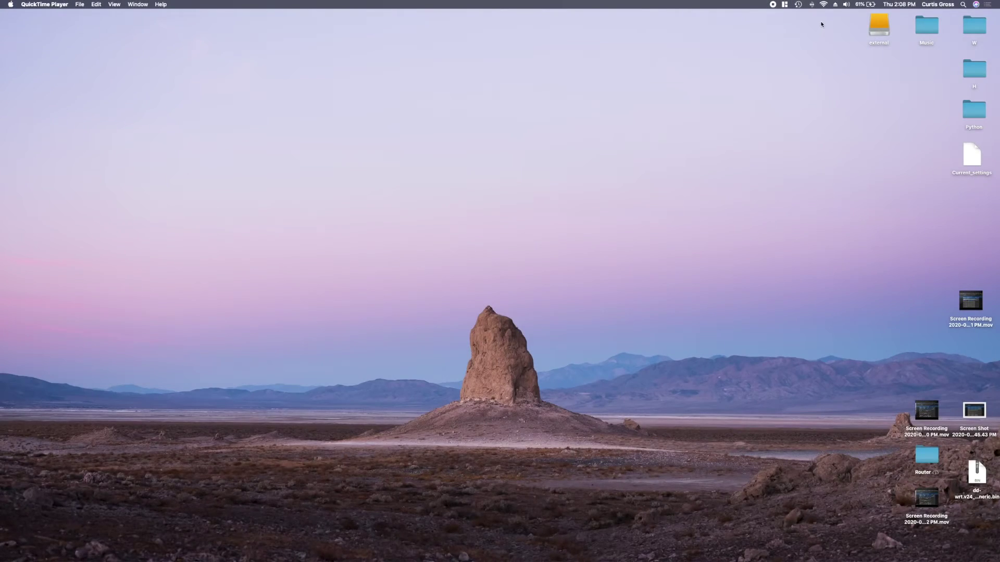
# Join the Extended-Curtis Wi-Fi network and bring Brave to the middle of the screen
pyautogui.click(824, 4)
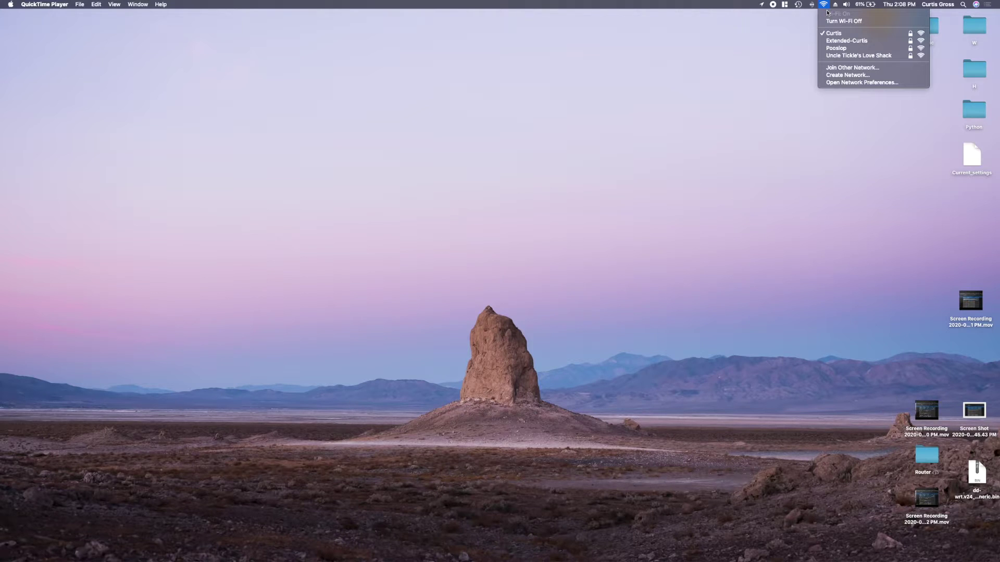
pyautogui.click(853, 43)
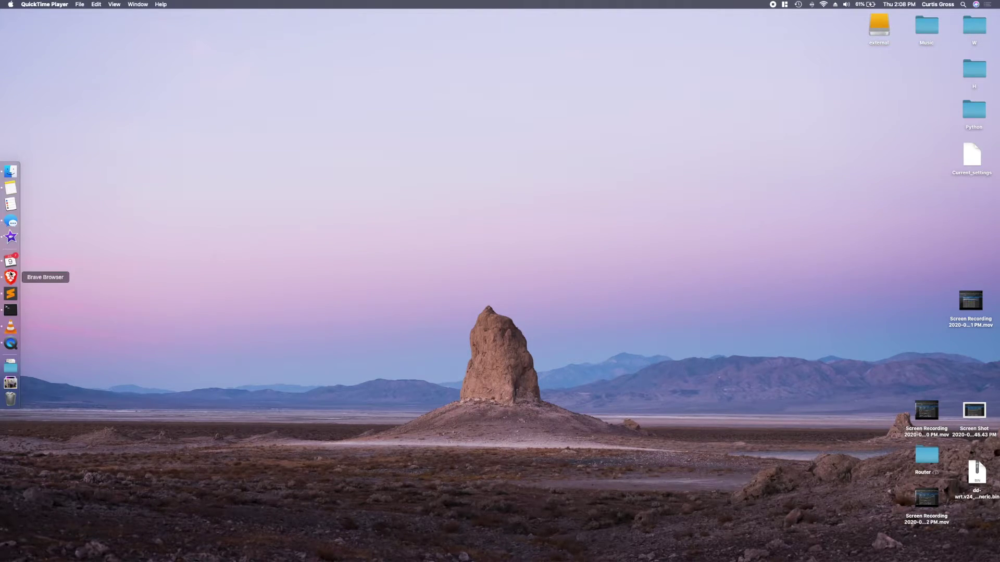
pyautogui.click(12, 276)
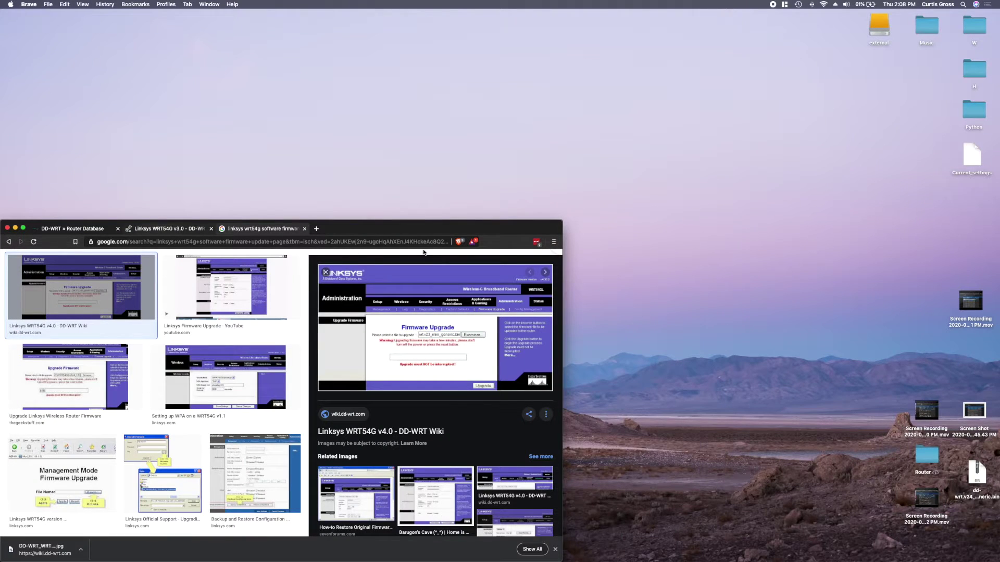
pyautogui.moveTo(434, 236); pyautogui.dragTo(530, 142)
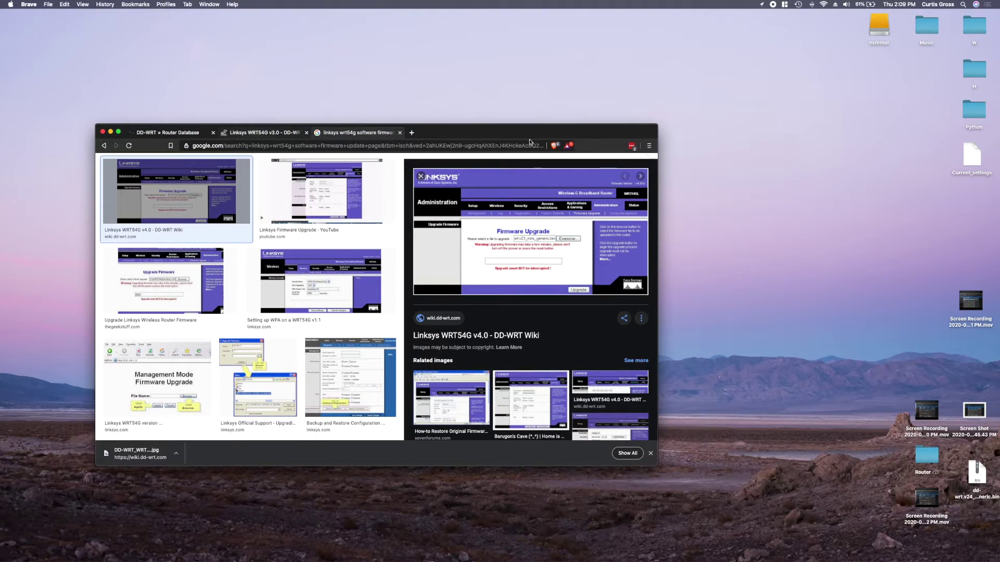
# Load google.com in a new tab and enlarge the browser window
pyautogui.click(411, 132)
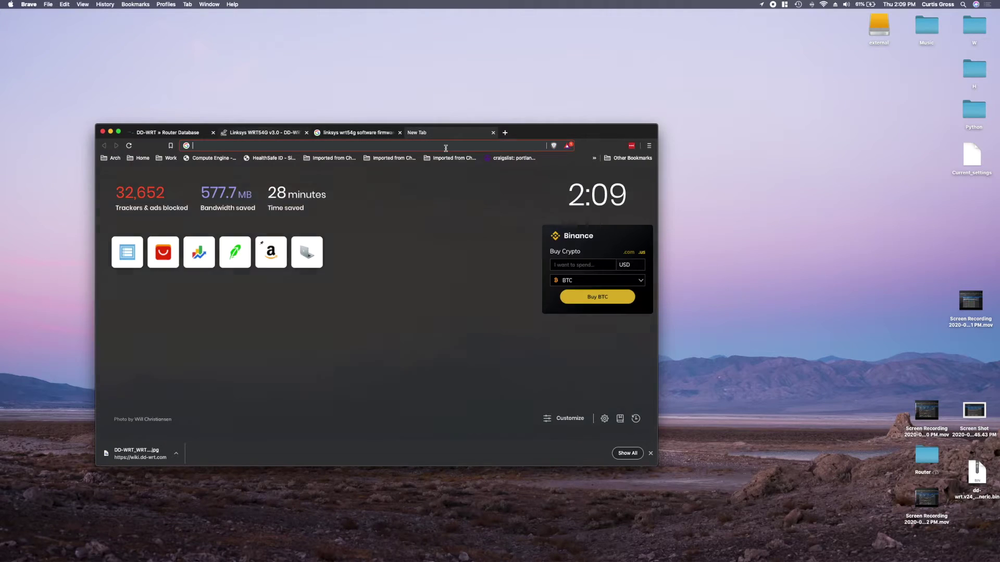
pyautogui.write('google.com')
pyautogui.press('Return')
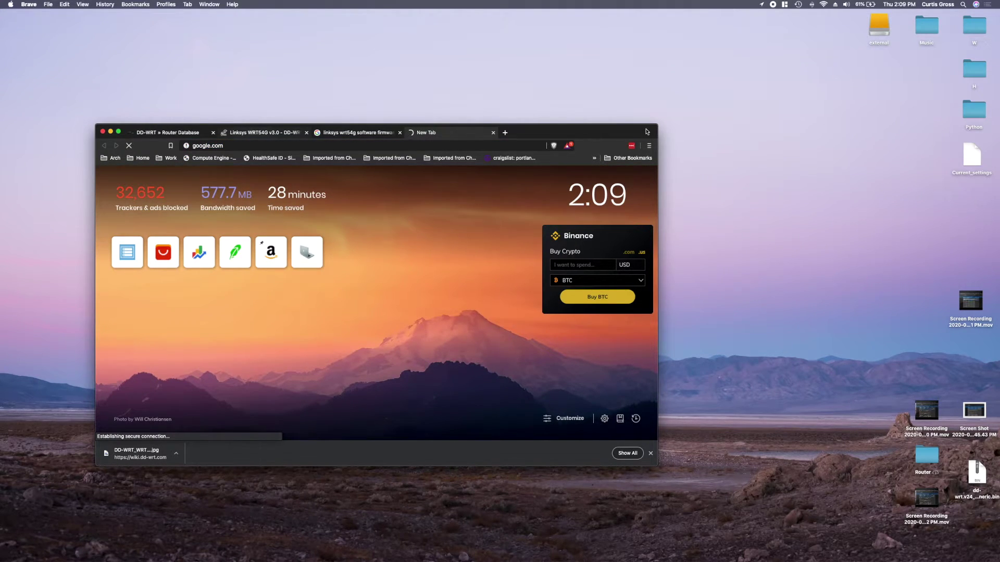
pyautogui.moveTo(657, 125); pyautogui.dragTo(699, 37)
# Close the downloads bar, search Google for 'speed test' and start the speed test
pyautogui.click(692, 454)
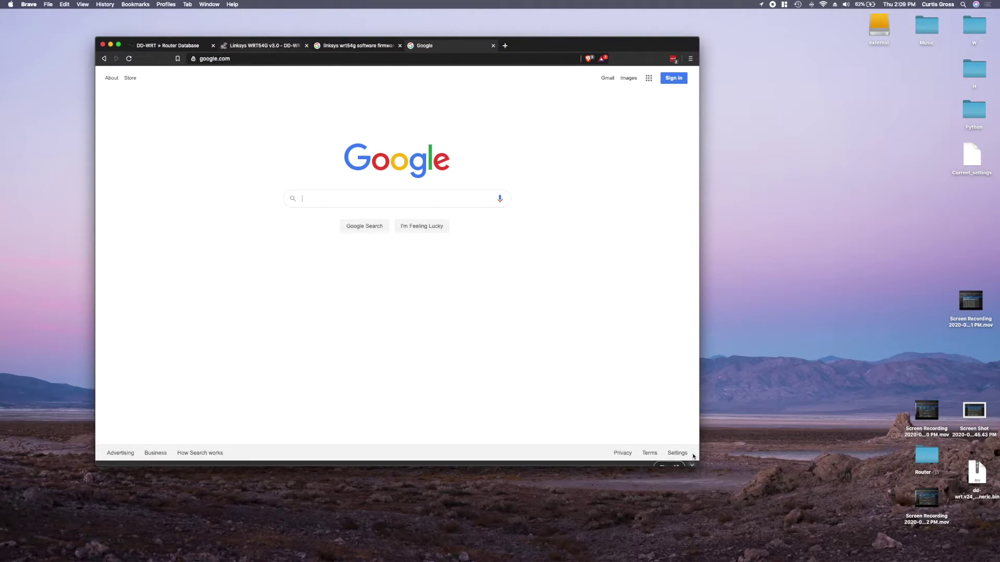
pyautogui.click(314, 200)
pyautogui.write('spe')
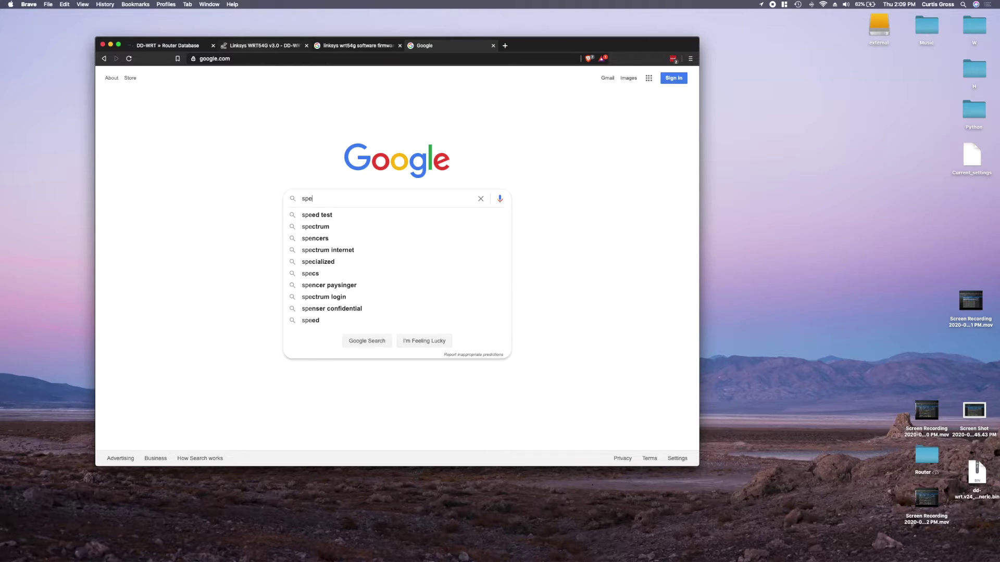
pyautogui.write('ed test')
pyautogui.press('Return')
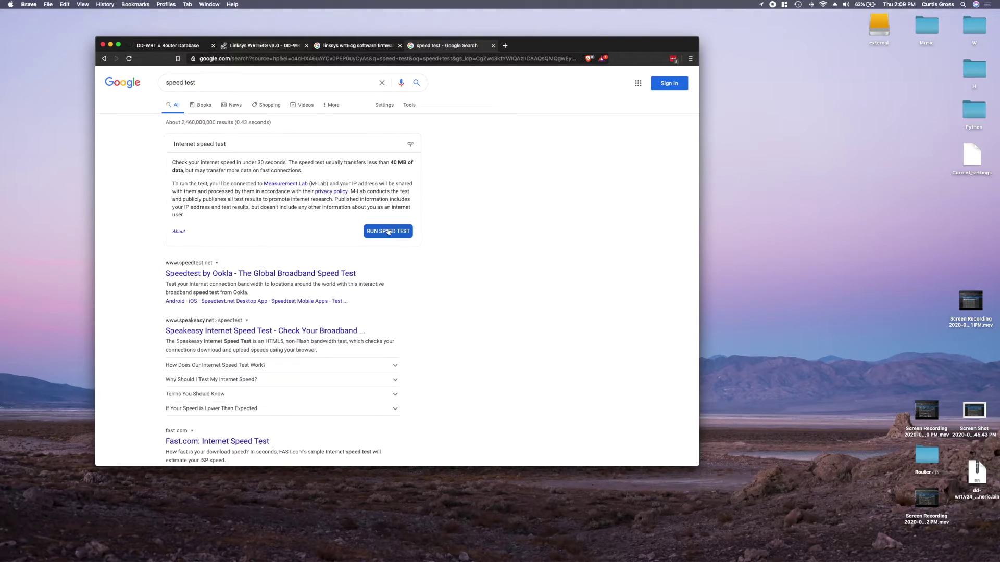
pyautogui.click(394, 231)
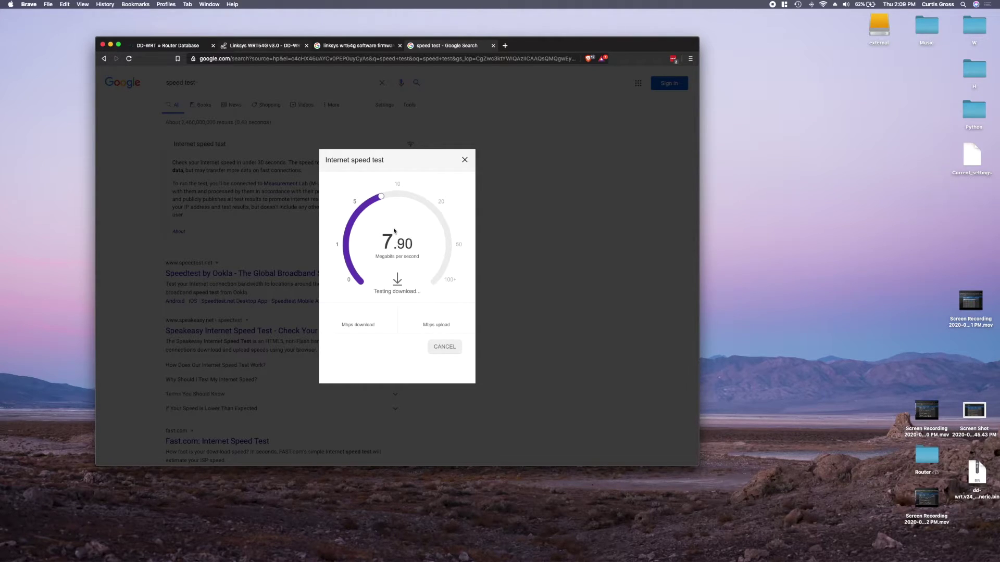
# Search 'wireless g performance' in a new tab, close it, and run the speed test again
pyautogui.press('cmd+t')
pyautogui.write('wi')
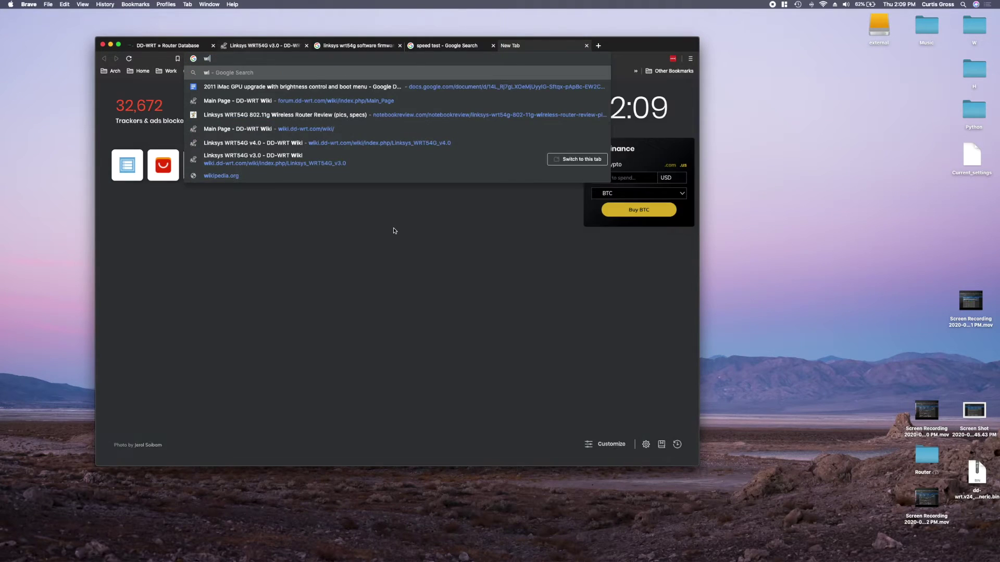
pyautogui.write('reless g performance')
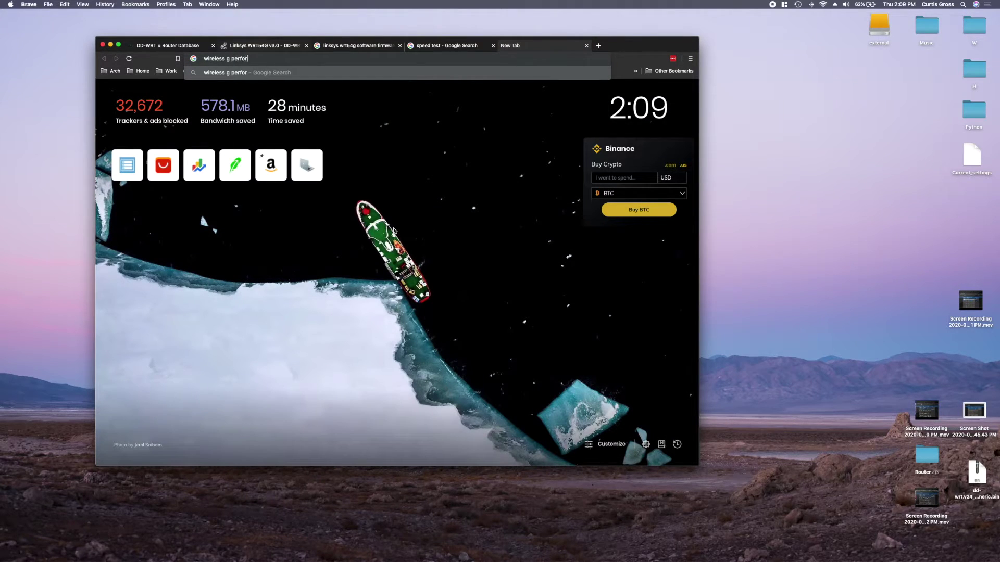
pyautogui.press('Return')
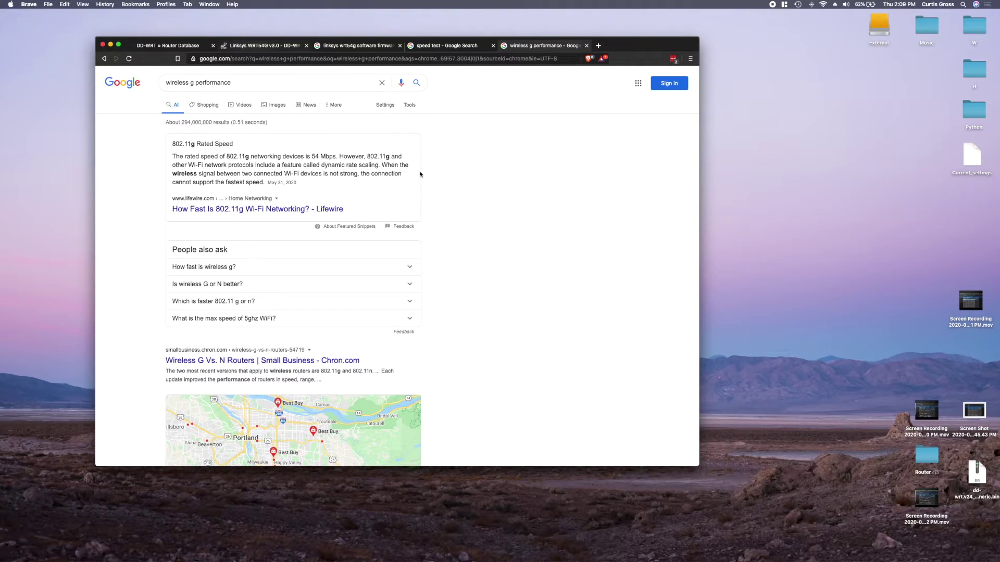
pyautogui.press('super+w')
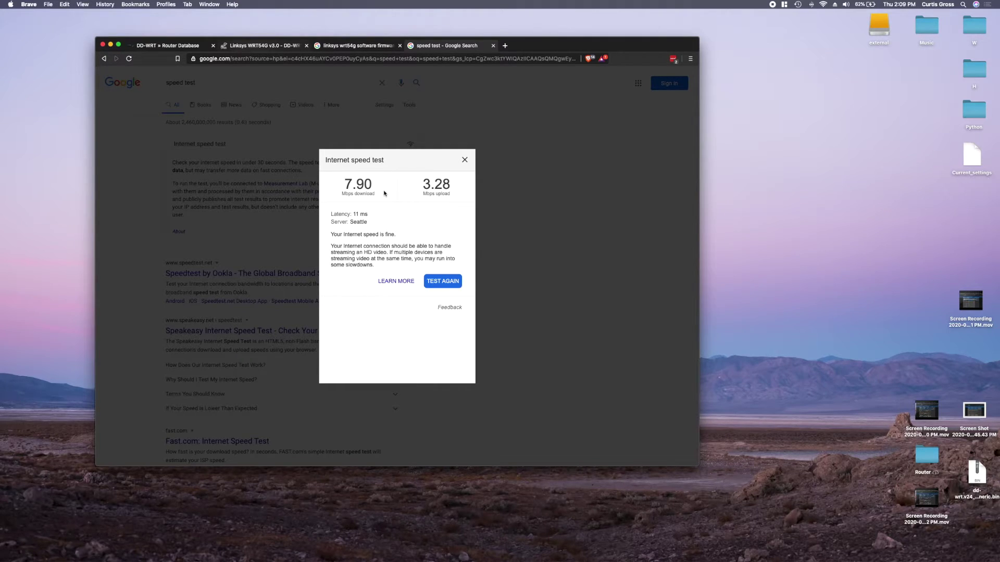
pyautogui.click(443, 280)
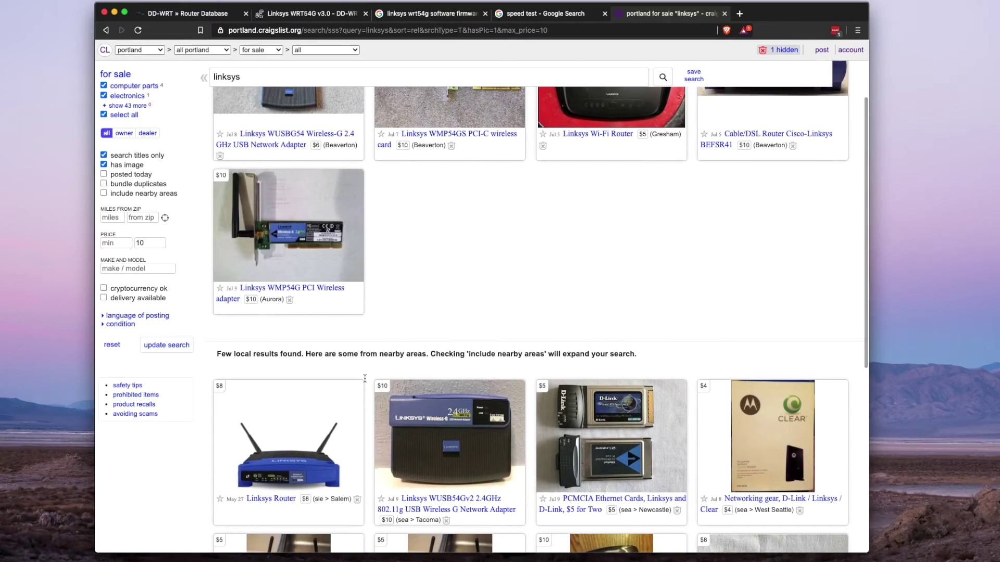
# Scroll the Portland 'linksys' results under $10 down to the nearby-area listings
pyautogui.scroll(-2, 364, 379)
pyautogui.scroll(-4, 364, 379)
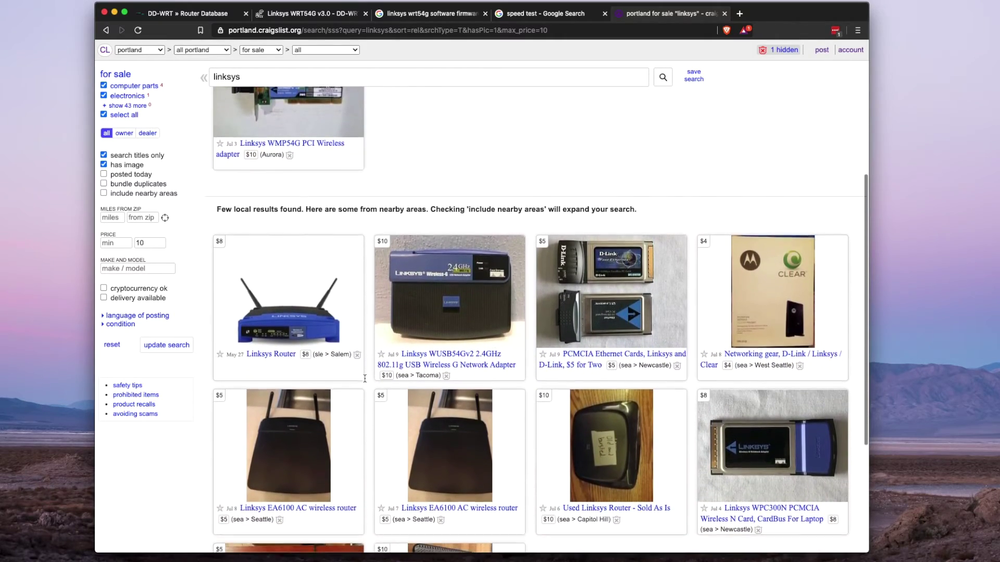
pyautogui.scroll(-6, 365, 382)
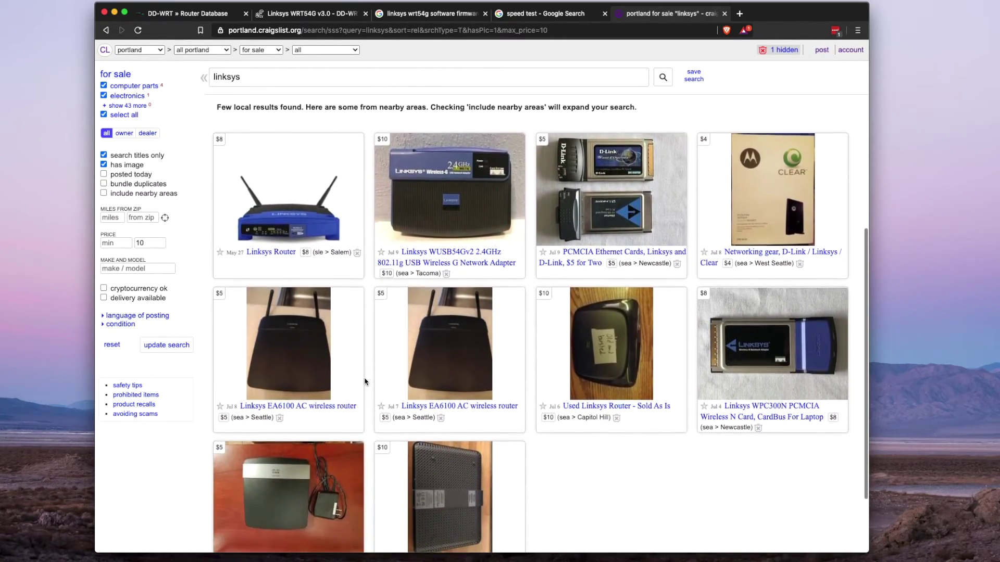